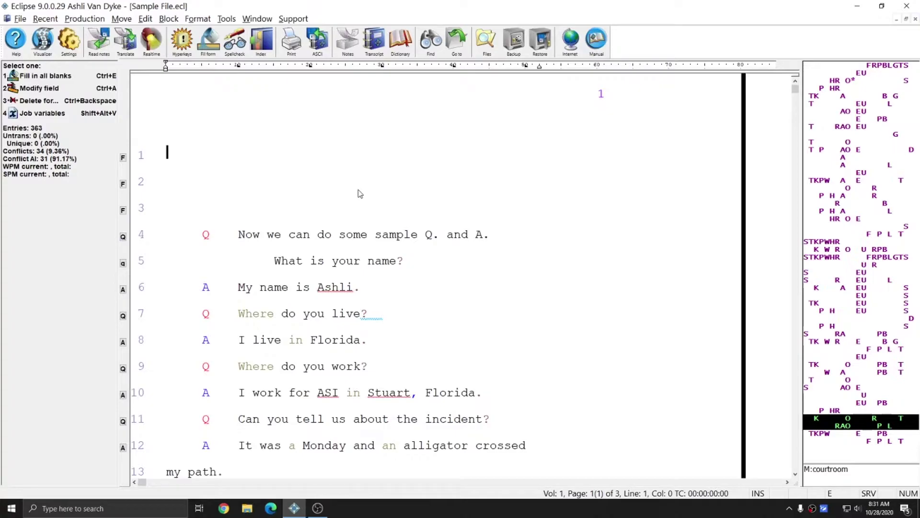
Step: Open zAtty.ecl from the Blocks folder in the Transcript file list
click(375, 42)
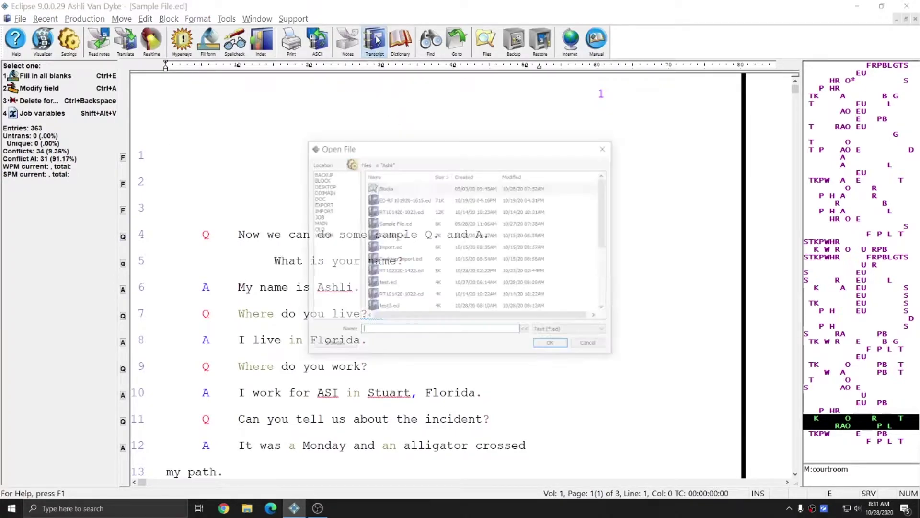
double_click(374, 187)
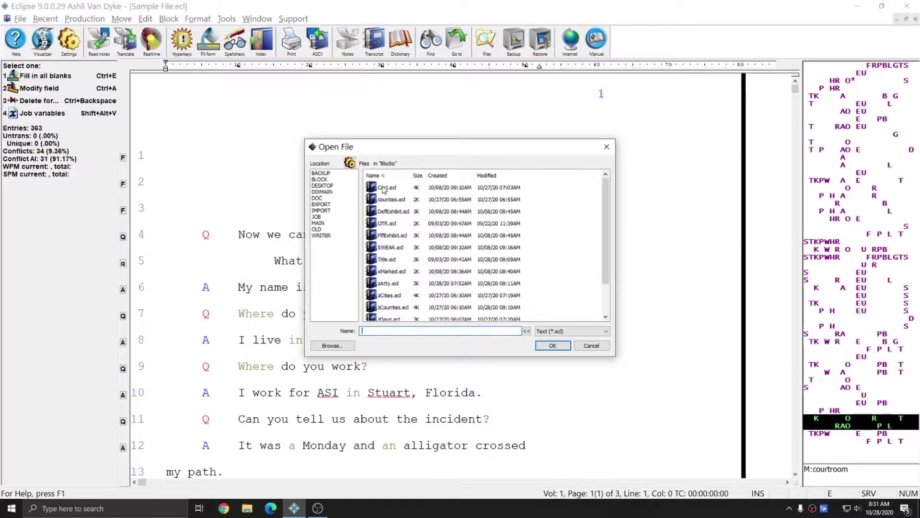
scroll(396, 280, down, 1)
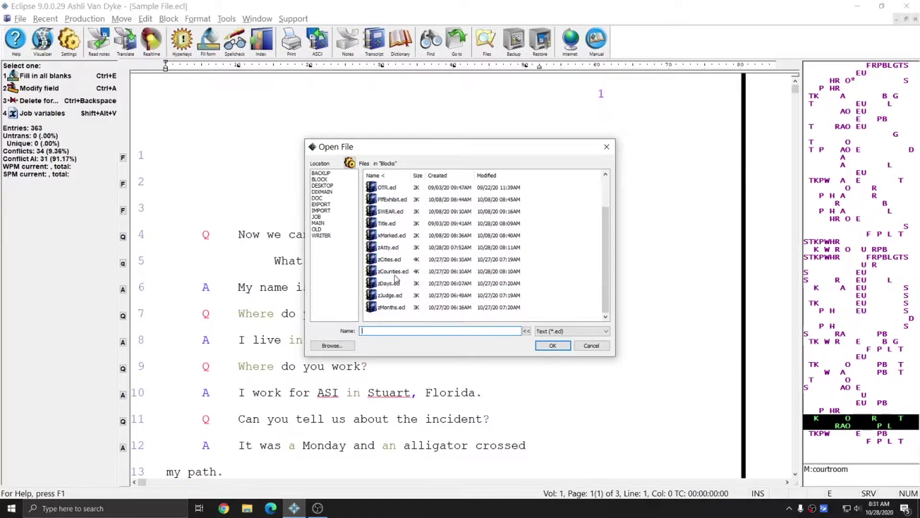
click(388, 248)
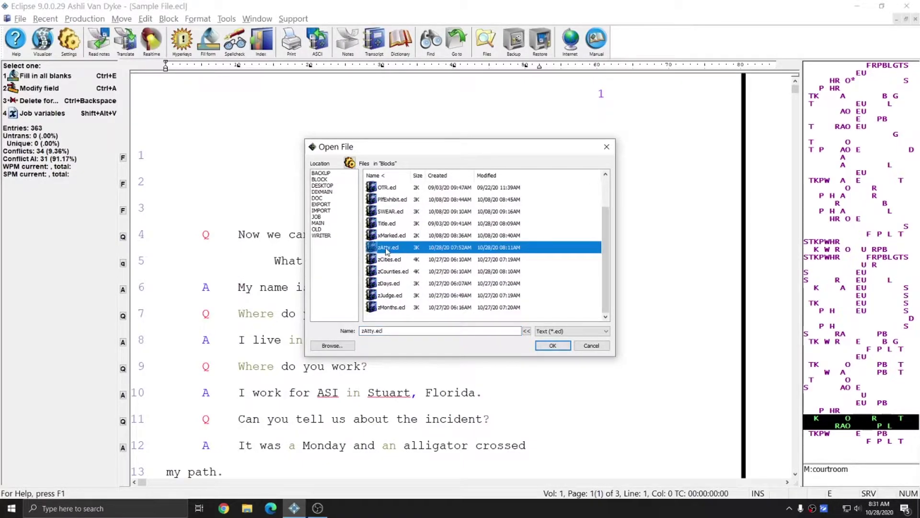
double_click(393, 252)
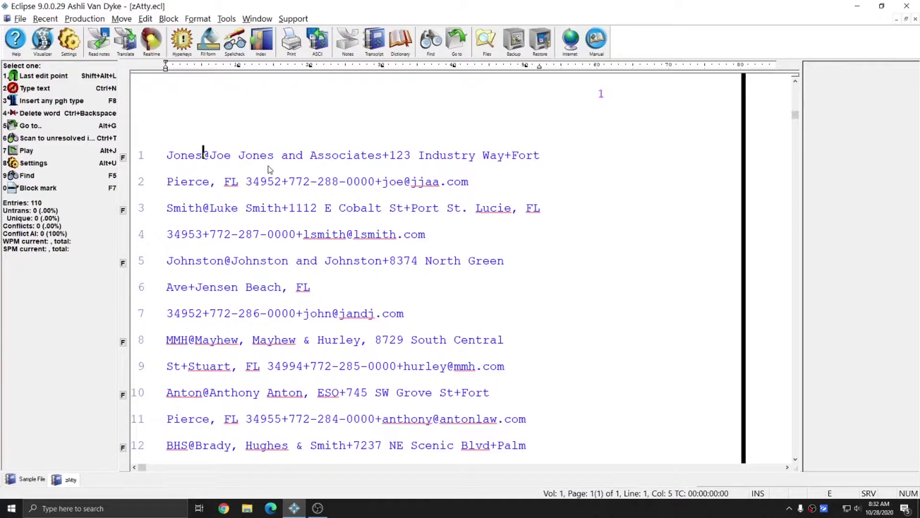
scroll(268, 166, down, 2)
scroll(269, 165, up, 2)
drag(170, 156, 487, 186)
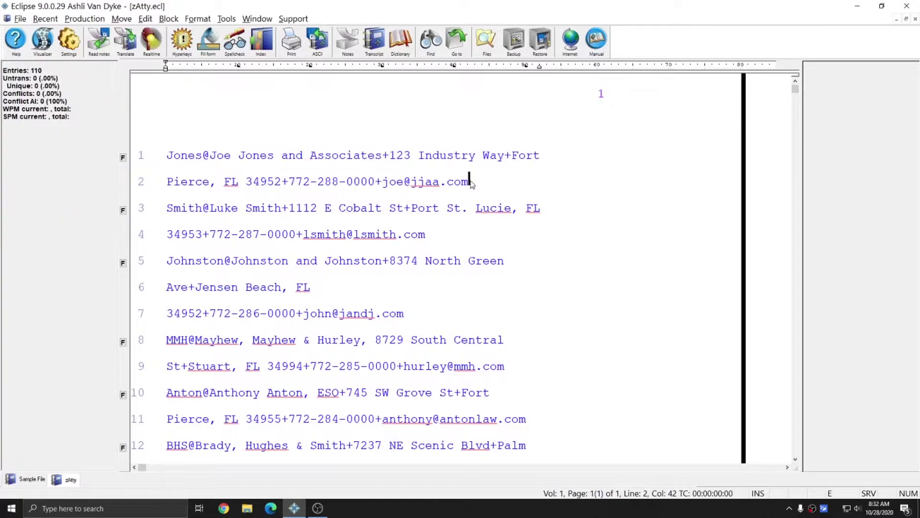
click(477, 181)
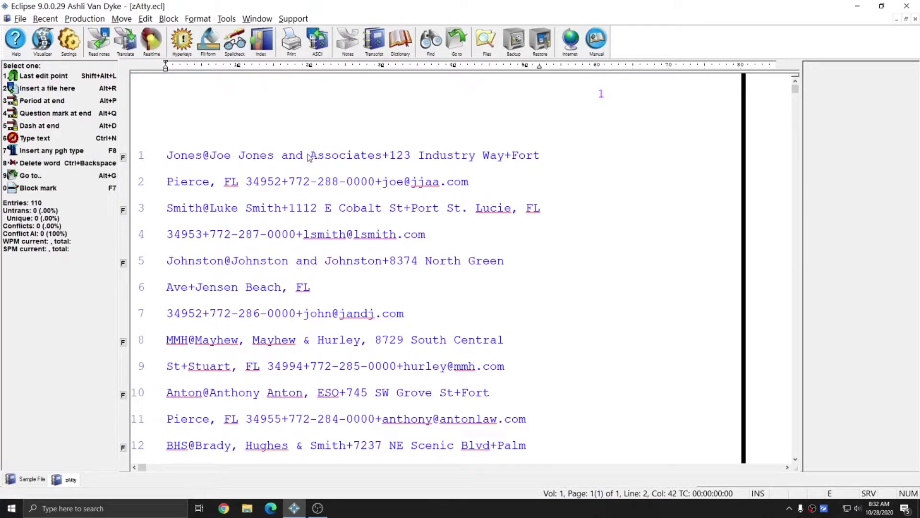
click(390, 156)
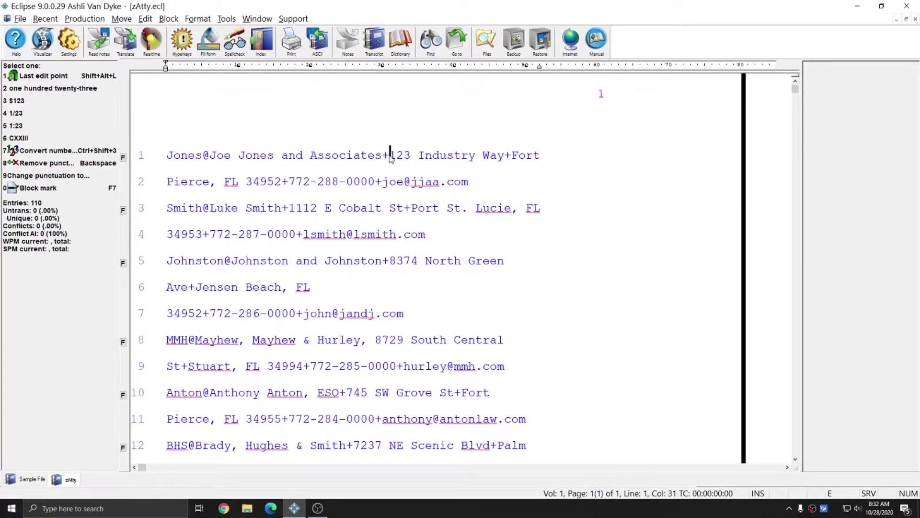
click(171, 157)
click(171, 157)
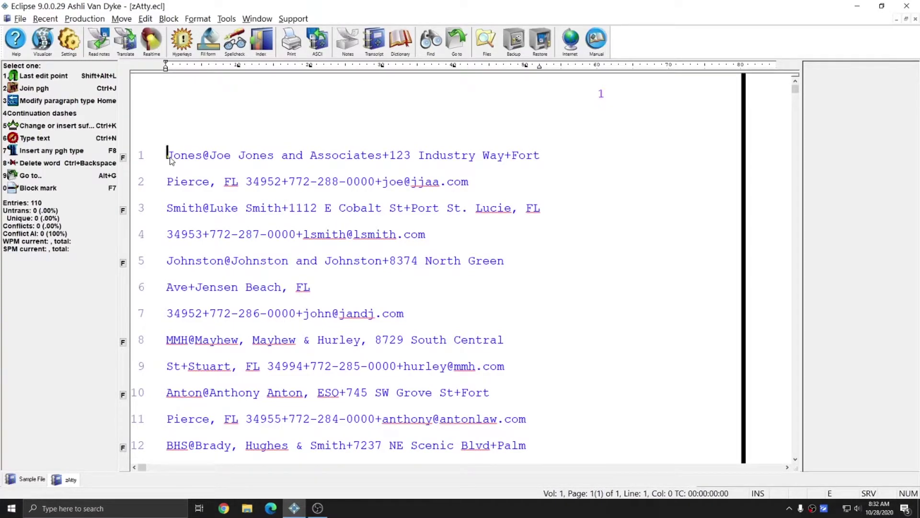
click(211, 156)
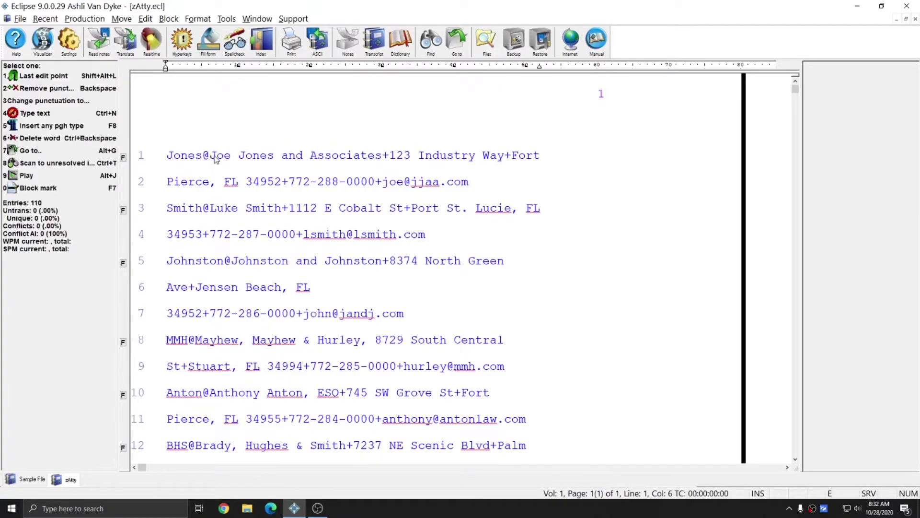
drag(211, 158, 364, 161)
click(361, 155)
click(172, 158)
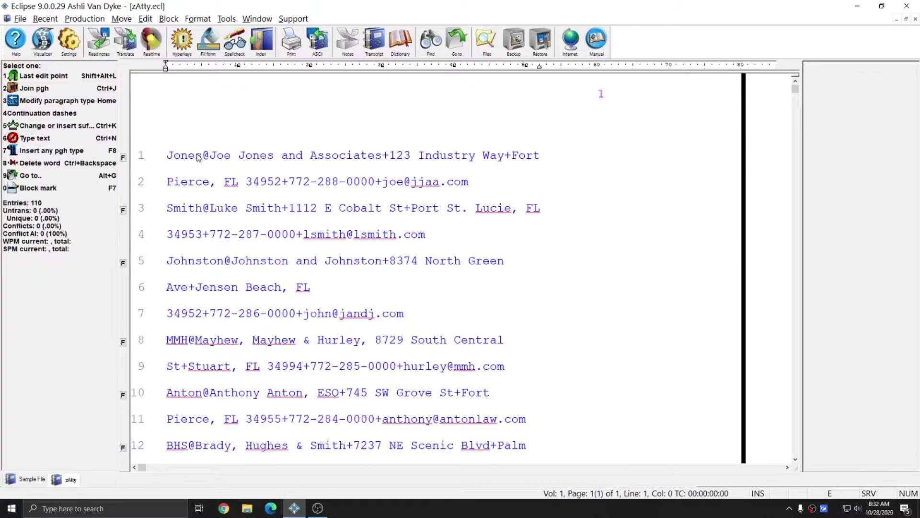
click(210, 159)
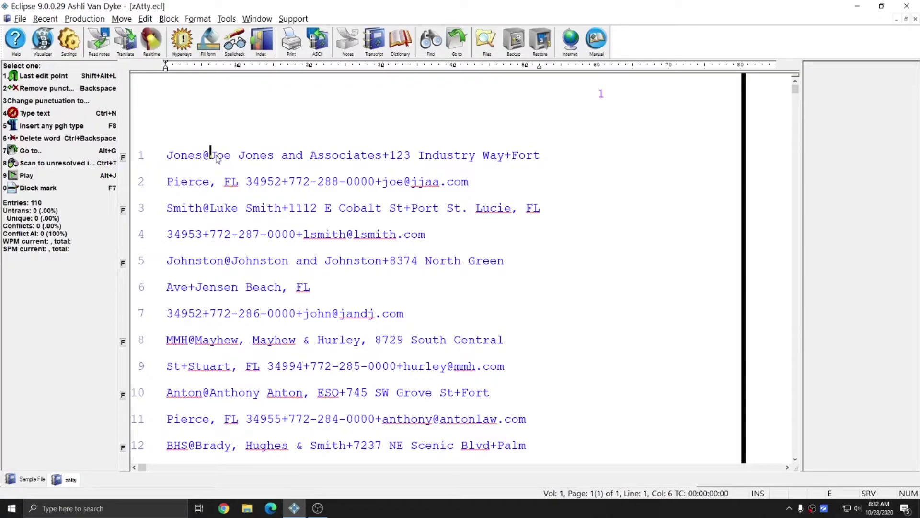
drag(211, 156, 385, 158)
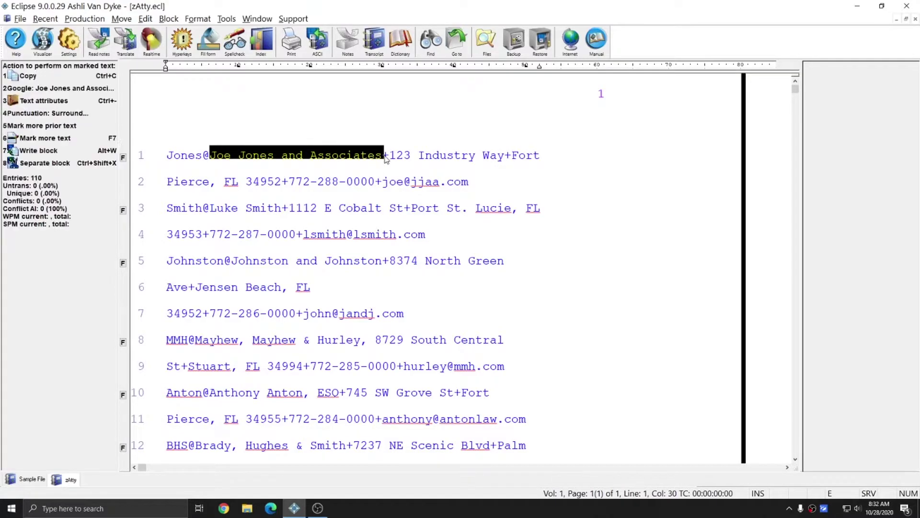
click(389, 158)
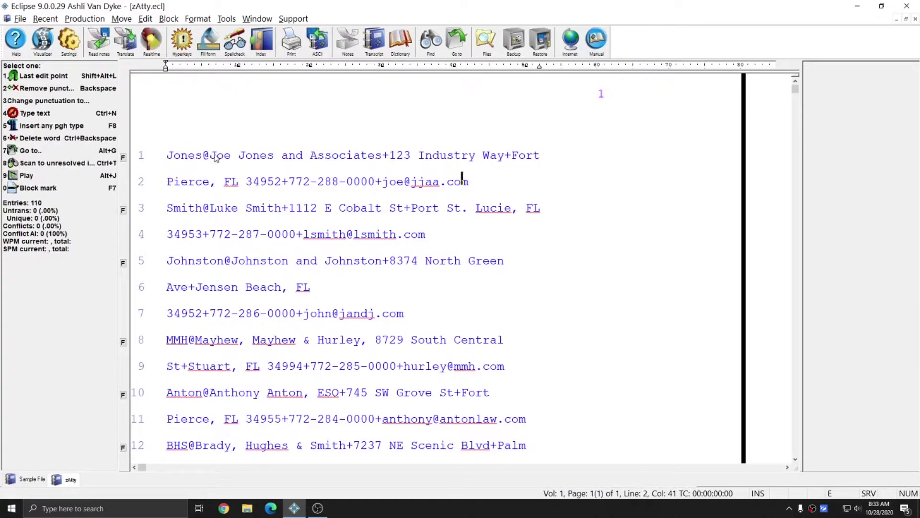
drag(211, 155, 379, 185)
click(393, 157)
click(289, 178)
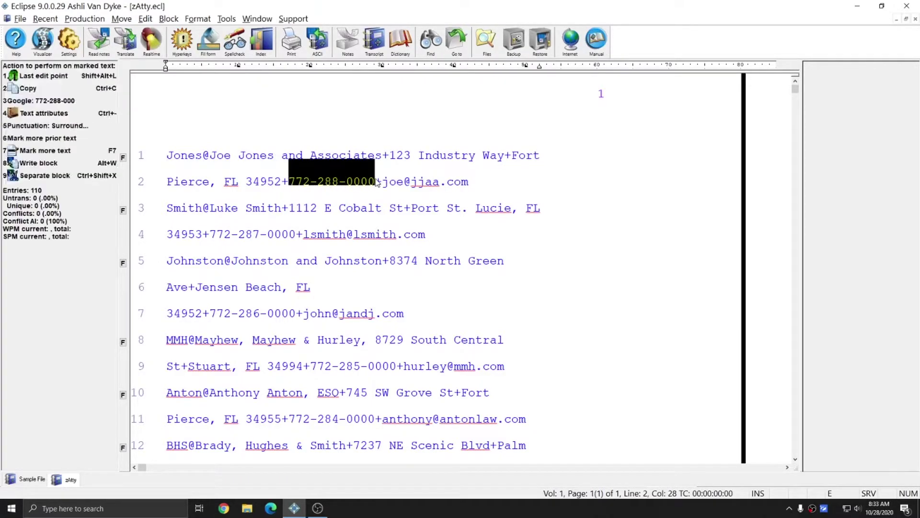
click(384, 187)
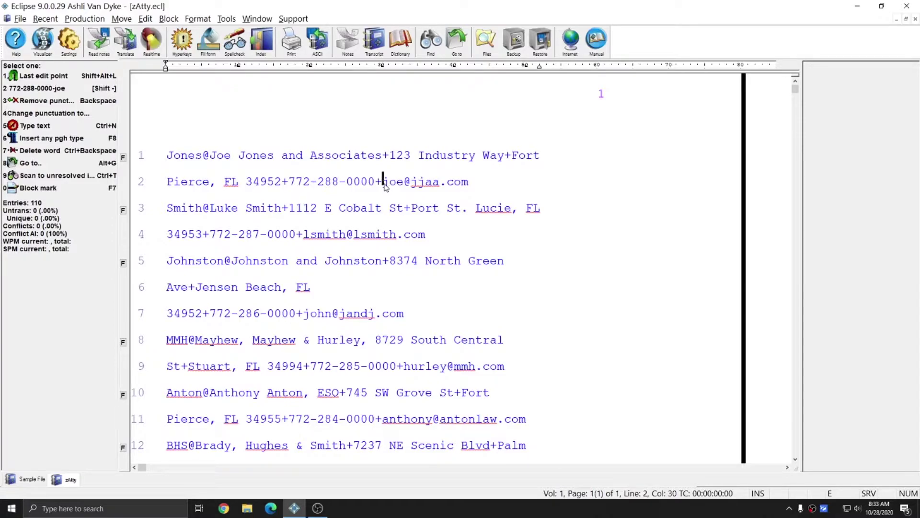
drag(385, 186, 471, 185)
click(475, 186)
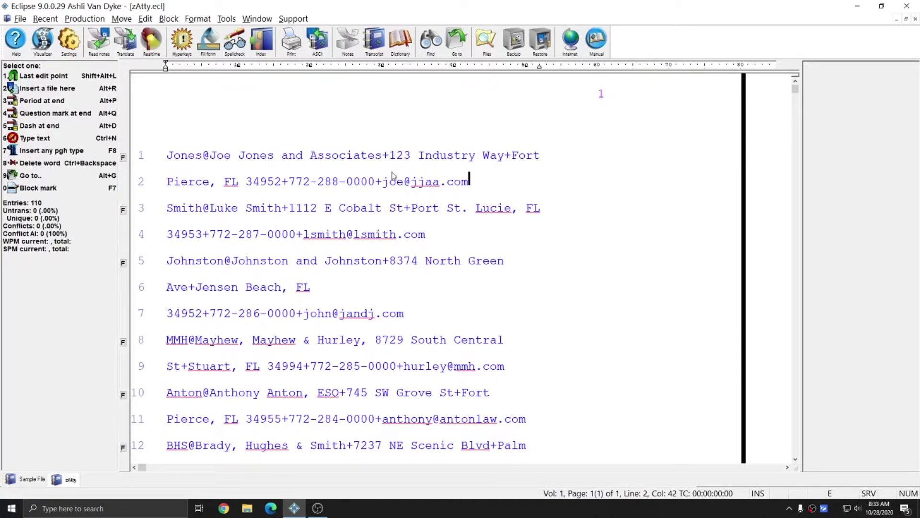
scroll(346, 330, down, 3)
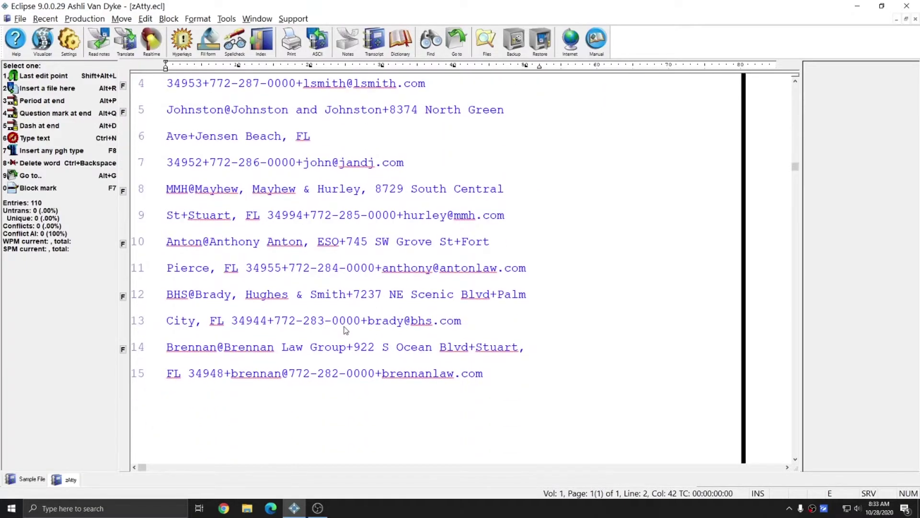
scroll(357, 309, up, 3)
Step: Open the Title.ecl template from the Blocks folder
click(375, 41)
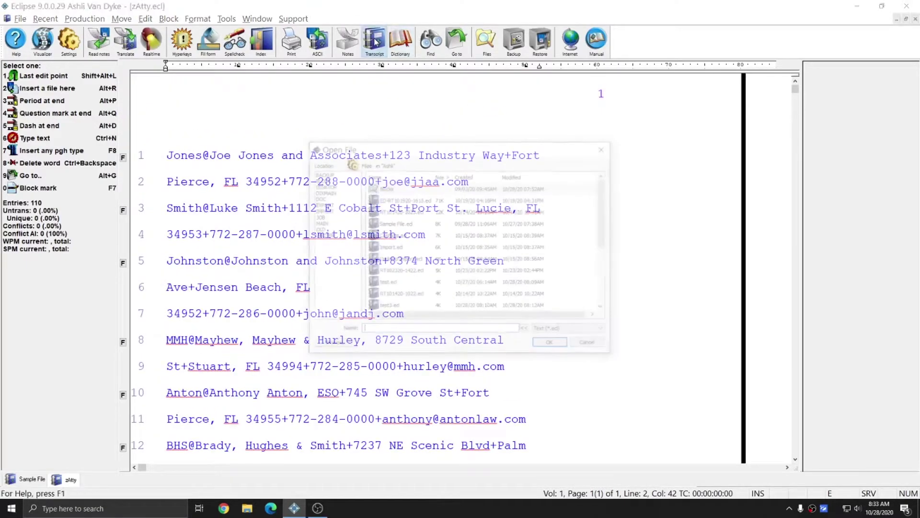
double_click(388, 187)
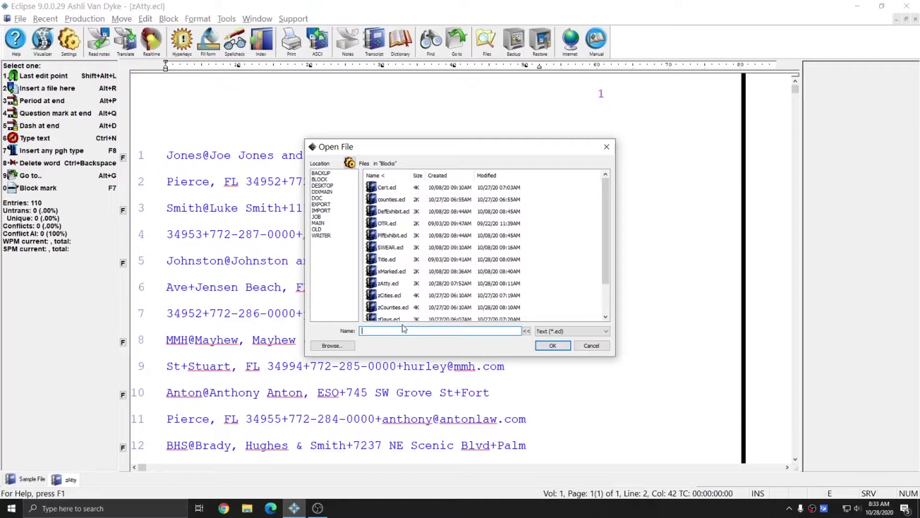
double_click(391, 259)
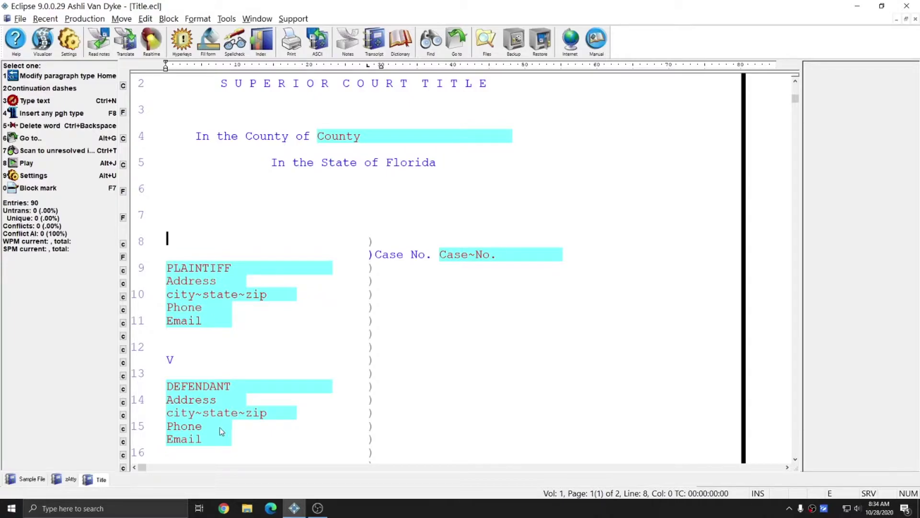
Step: Mark the plaintiff Address, city~state~zip, Phone and Email blanks on the title page
click(184, 271)
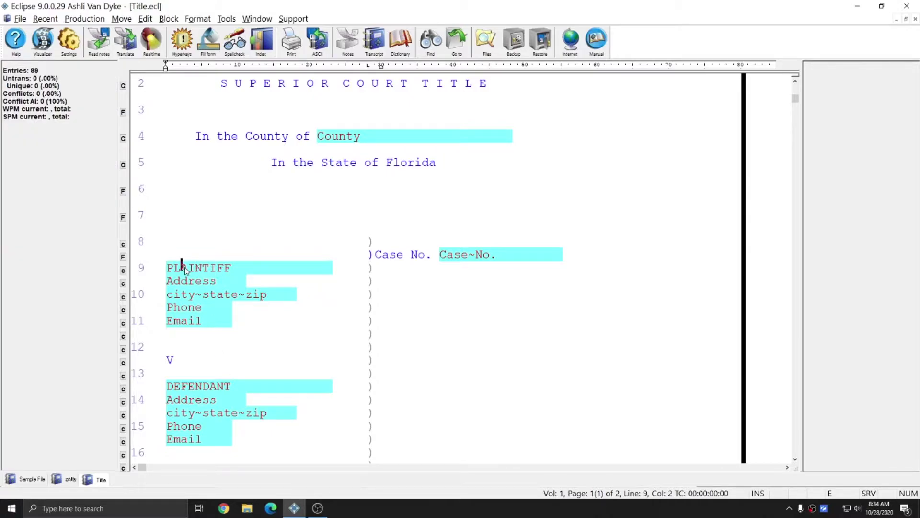
drag(246, 267, 228, 284)
drag(169, 295, 289, 297)
drag(167, 307, 206, 321)
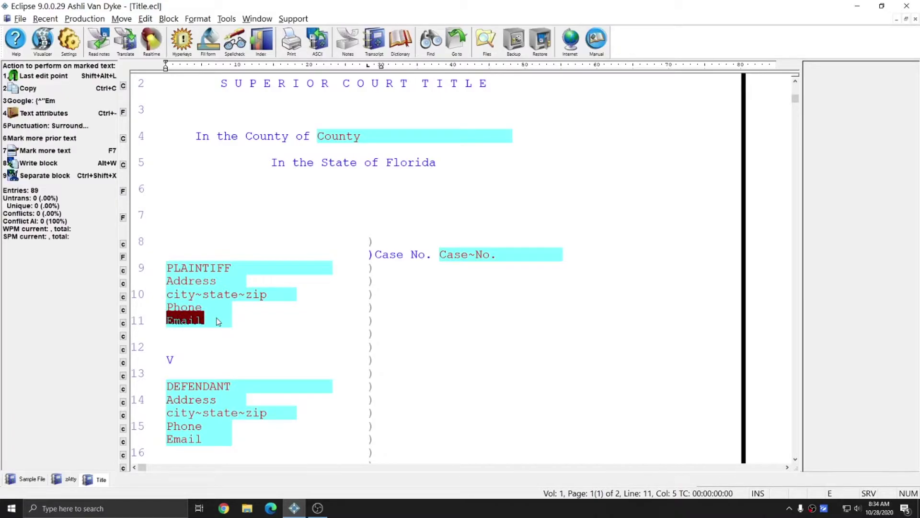
click(214, 325)
right_click(214, 325)
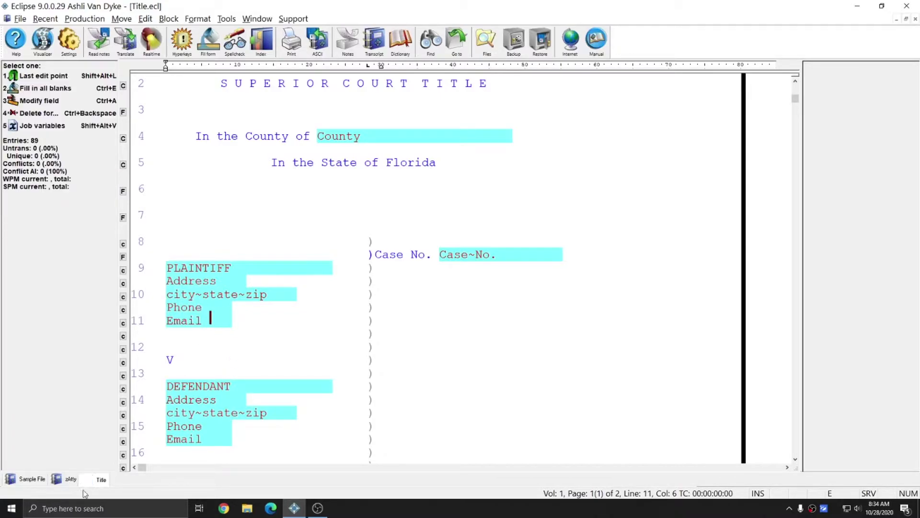
Step: Check the firm name on line 1 of zAtty, then return to the Title page
click(65, 481)
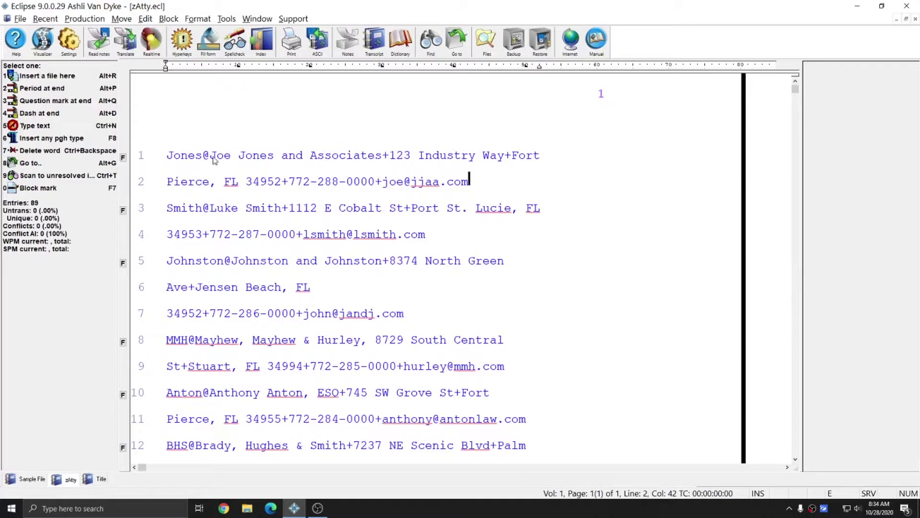
drag(212, 159, 387, 159)
right_click(386, 160)
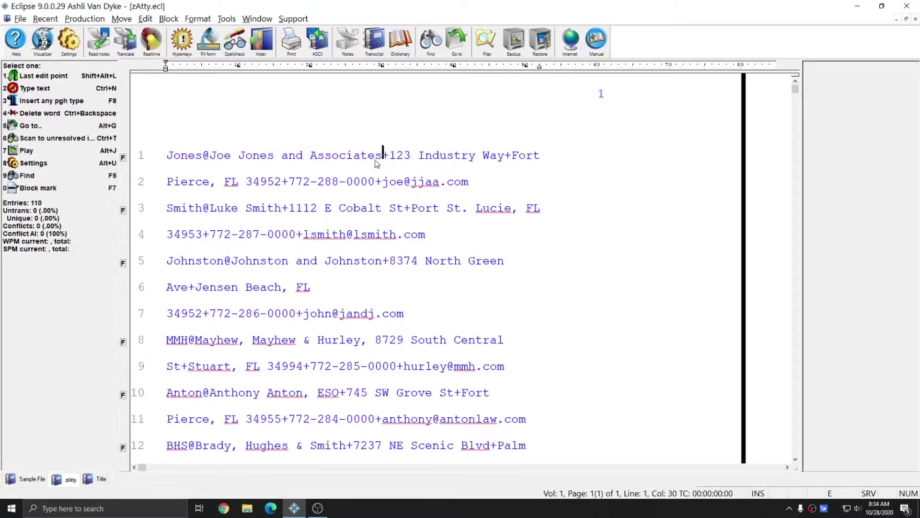
click(98, 481)
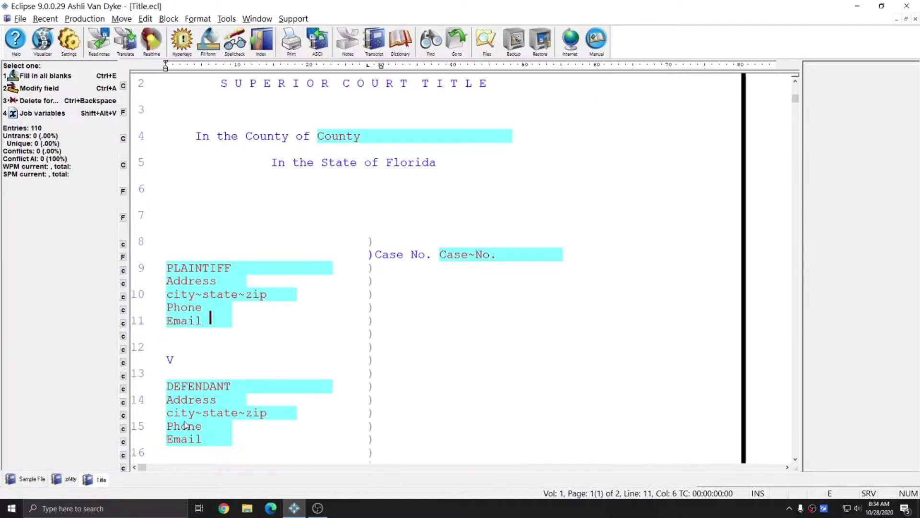
right_click(207, 321)
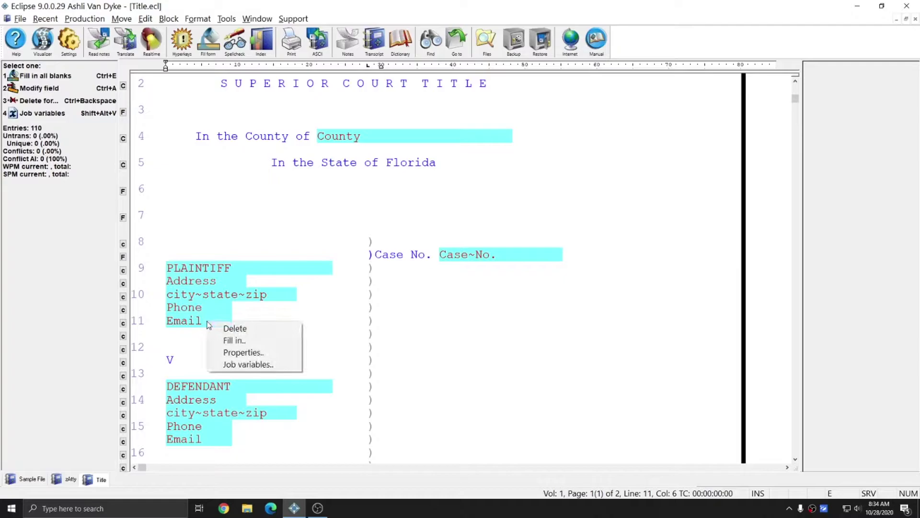
click(242, 357)
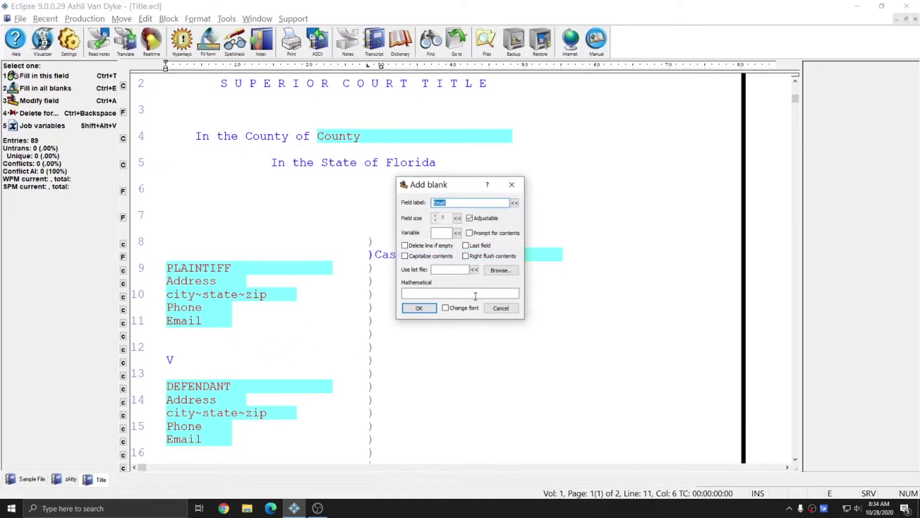
click(429, 246)
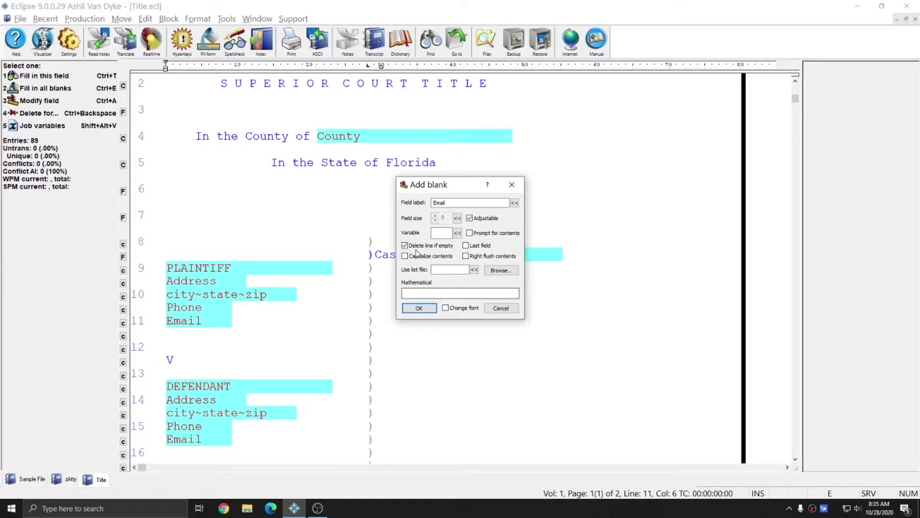
click(407, 247)
Step: Set the PLAINTIFF blank's Use list file property to zAtty.ecl and save it
click(509, 310)
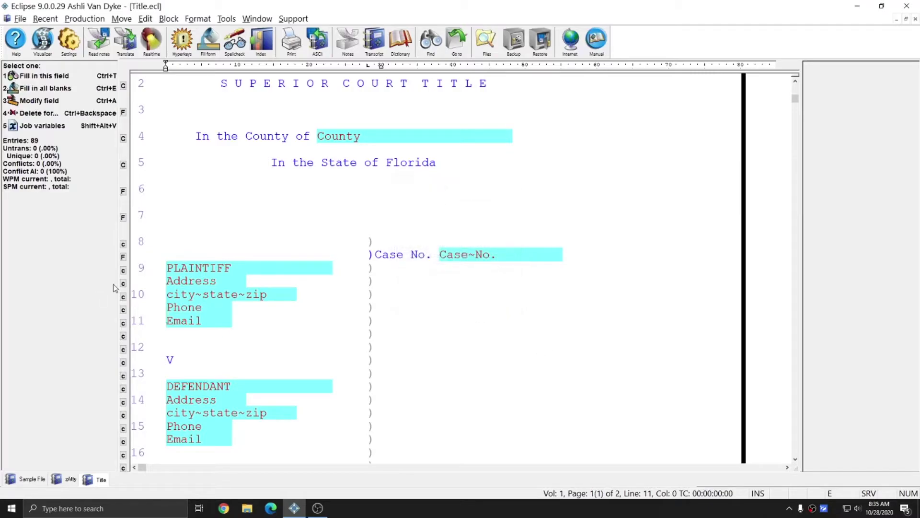
click(243, 266)
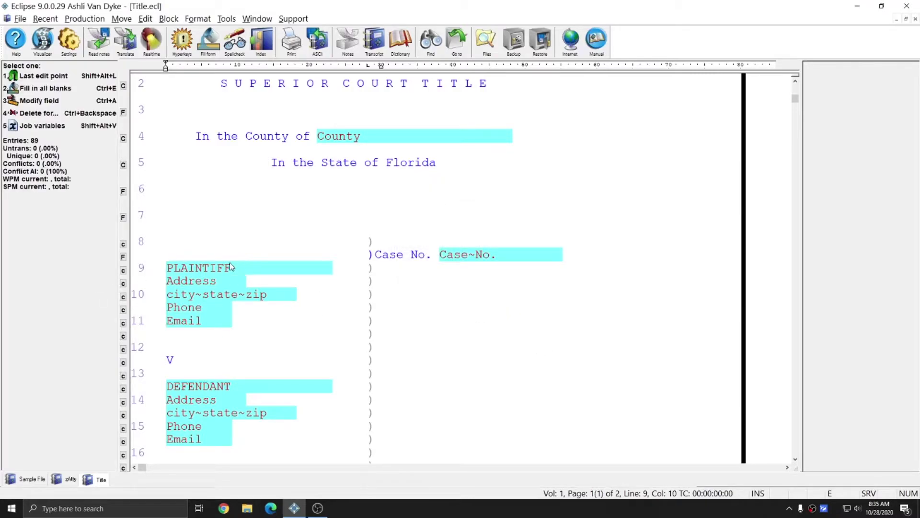
key(shift+alt+l)
click(210, 265)
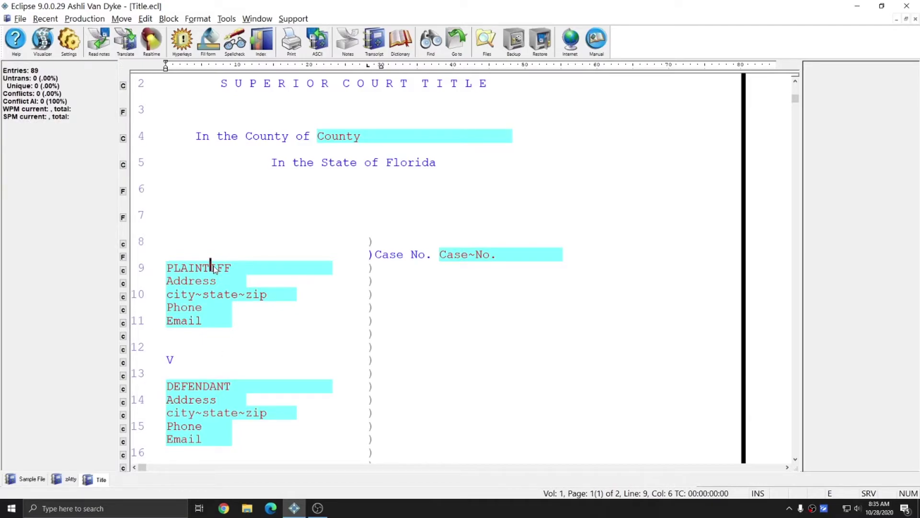
right_click(212, 265)
click(255, 298)
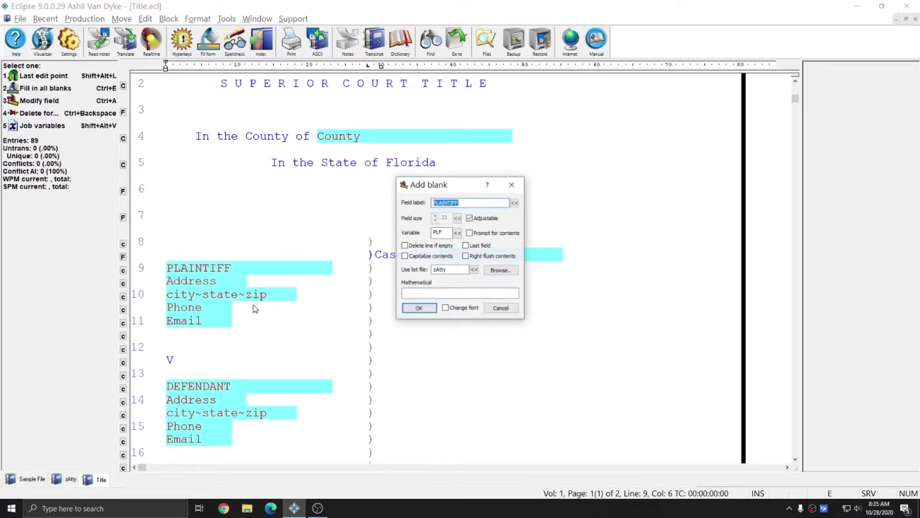
click(450, 269)
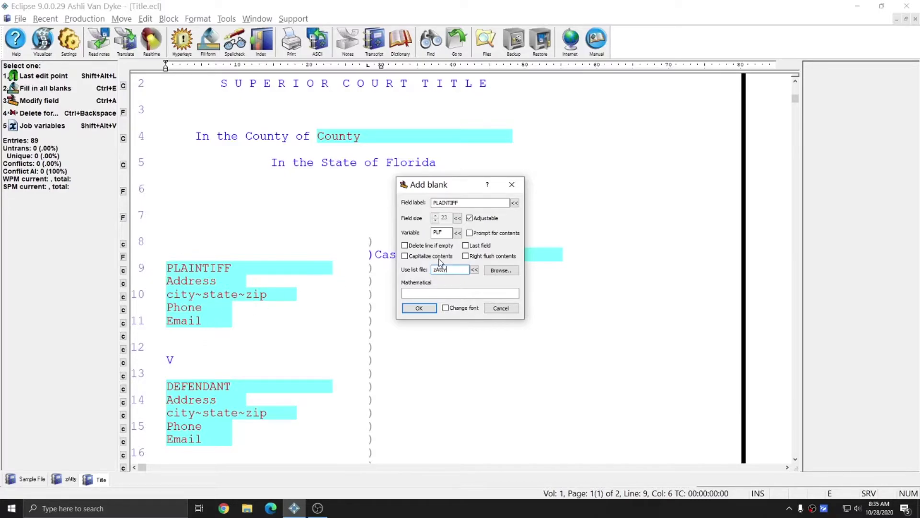
click(502, 271)
click(386, 284)
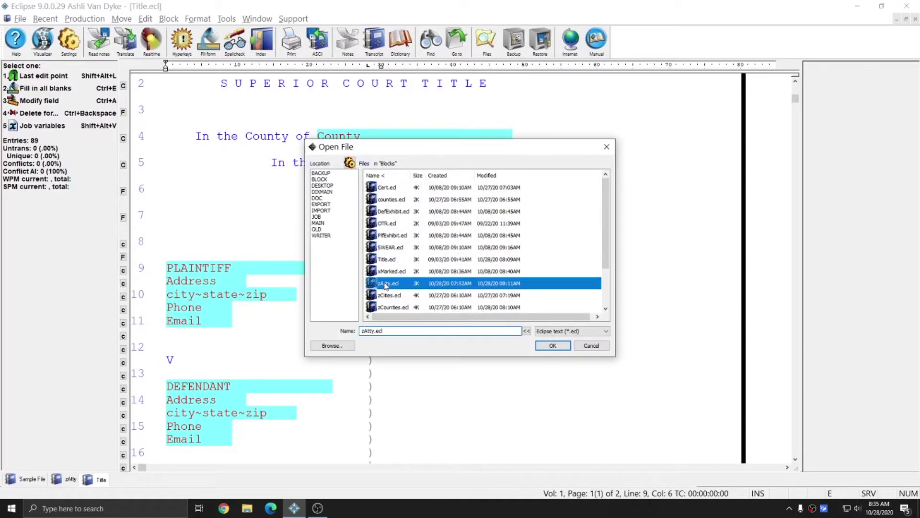
click(561, 350)
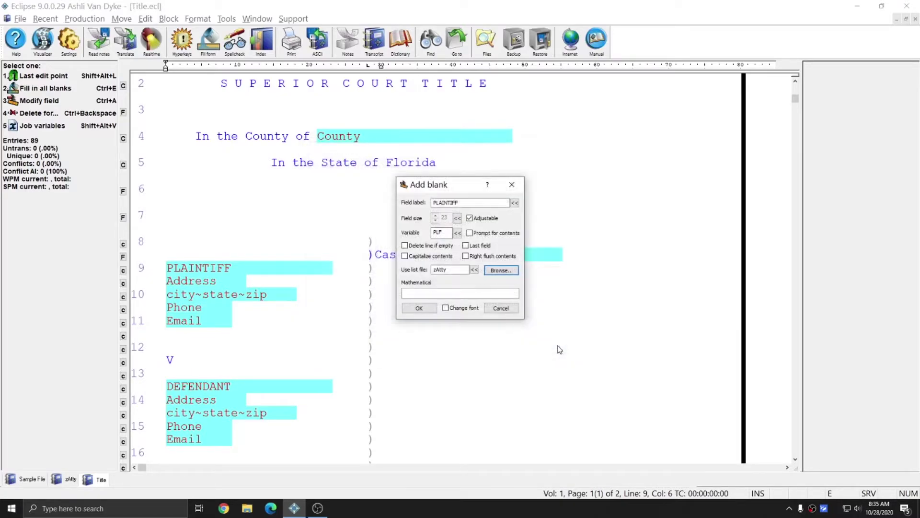
click(460, 267)
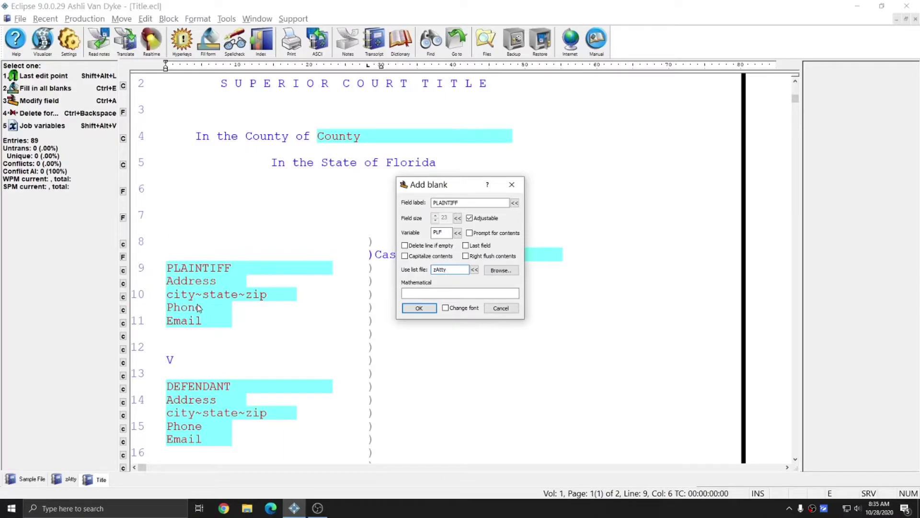
key(Return)
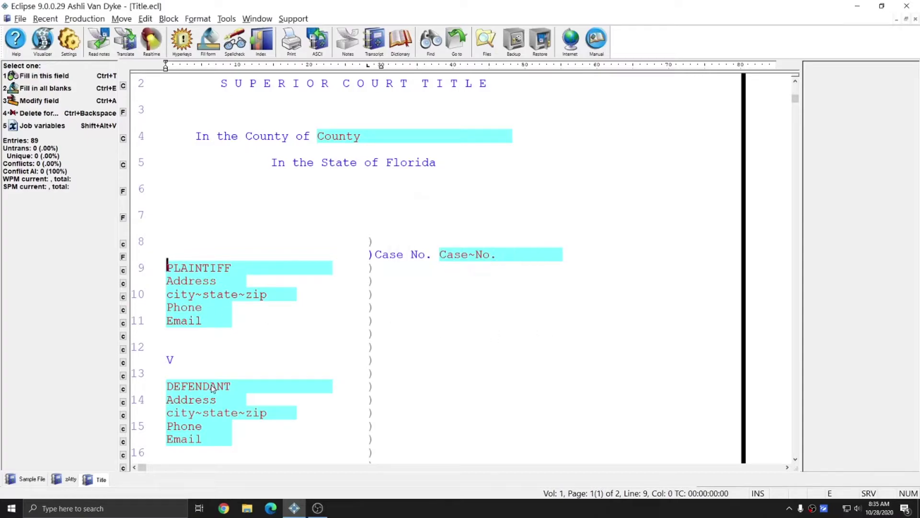
Step: Open the DEFENDANT blank's Properties at its Use list file setting
right_click(231, 386)
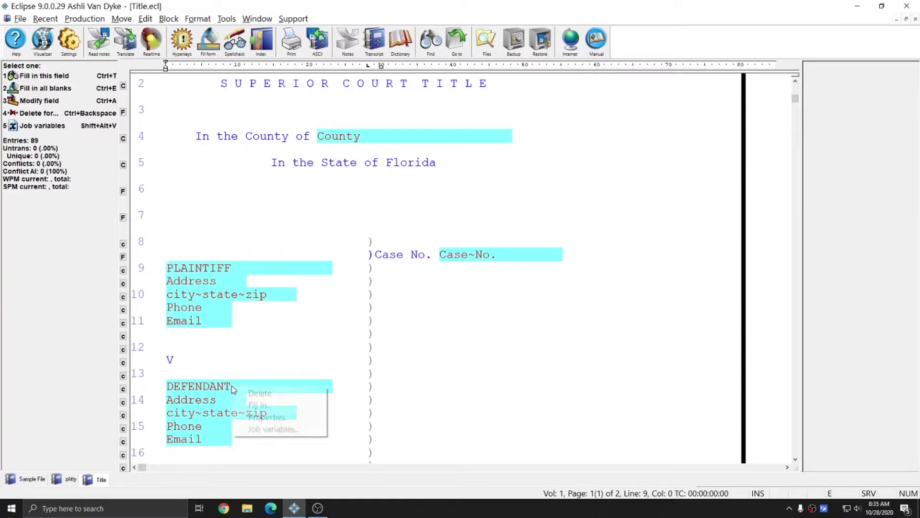
click(262, 420)
click(452, 270)
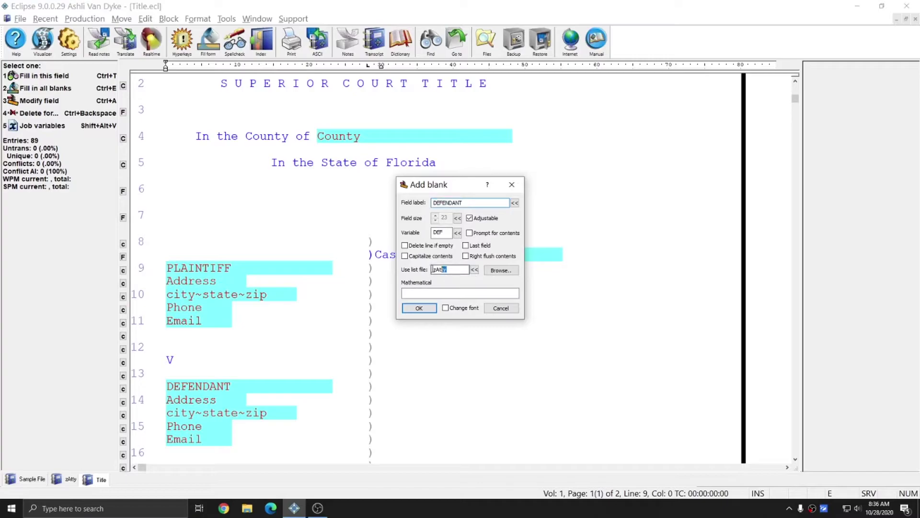
Step: Save the DEFENDANT blank's settings and bring zAtty.ecl to the front at line 1
key(Return)
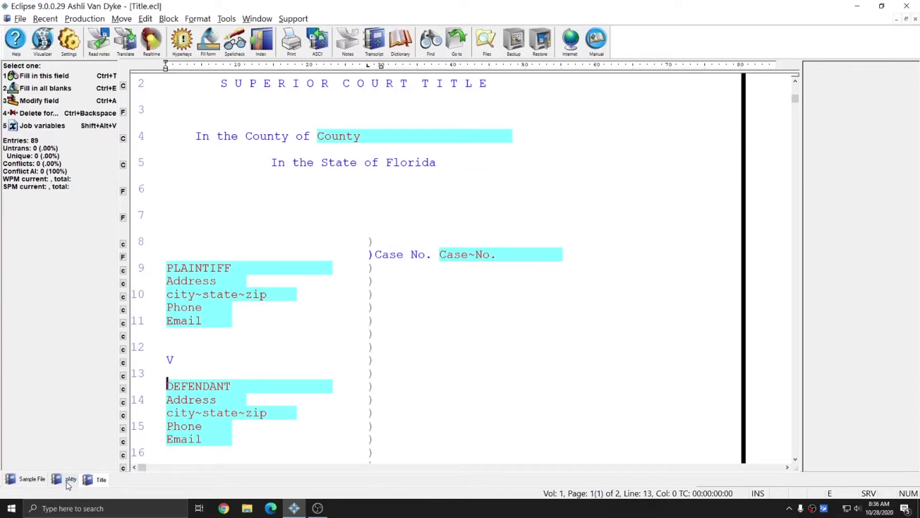
click(69, 479)
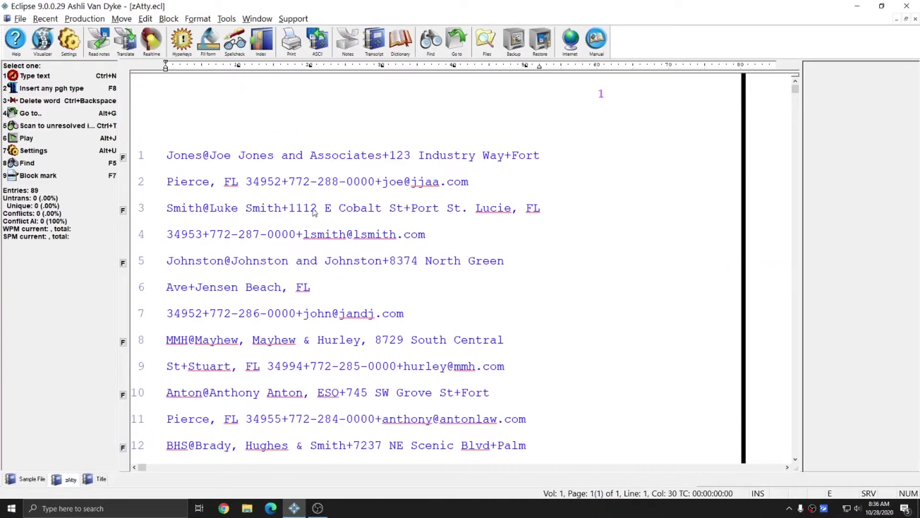
scroll(311, 209, down, 4)
scroll(276, 242, up, 1)
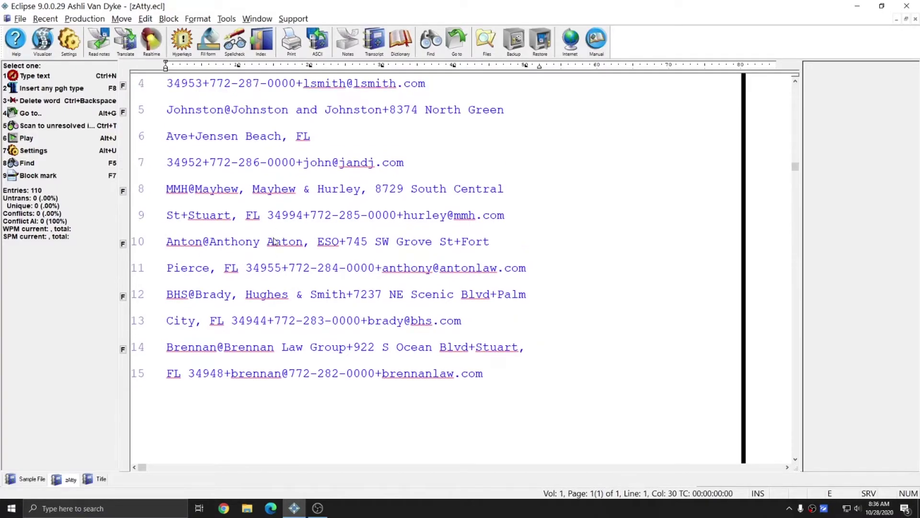
scroll(274, 242, up, 3)
click(185, 153)
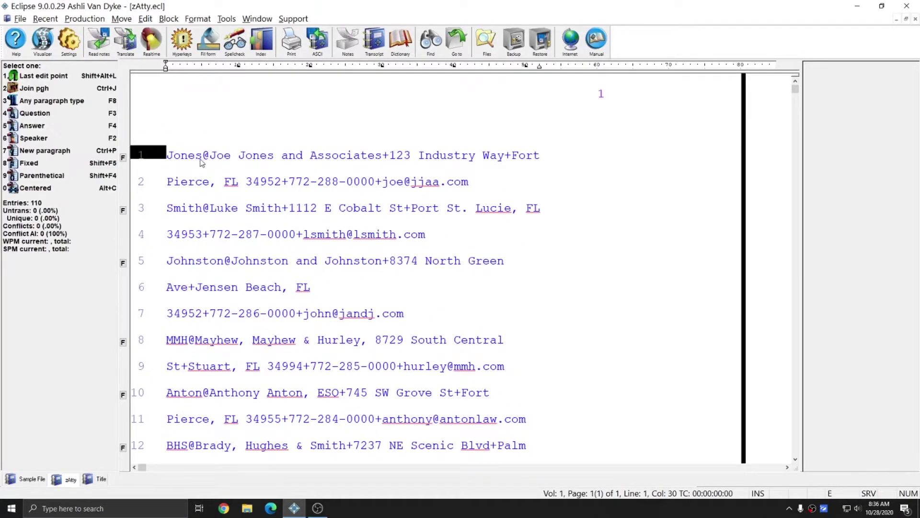
key(Escape)
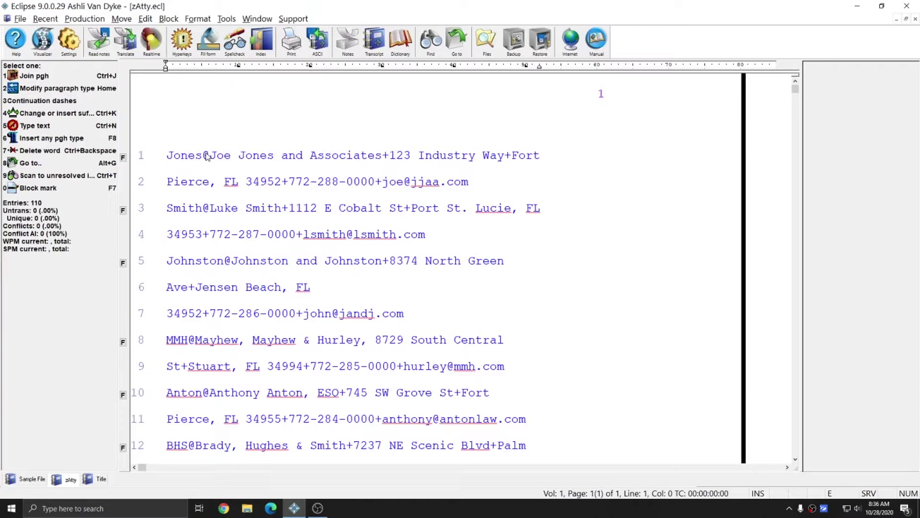
Step: Insert a SORT index command above the first zAtty entry
key(ctrl+shift+p)
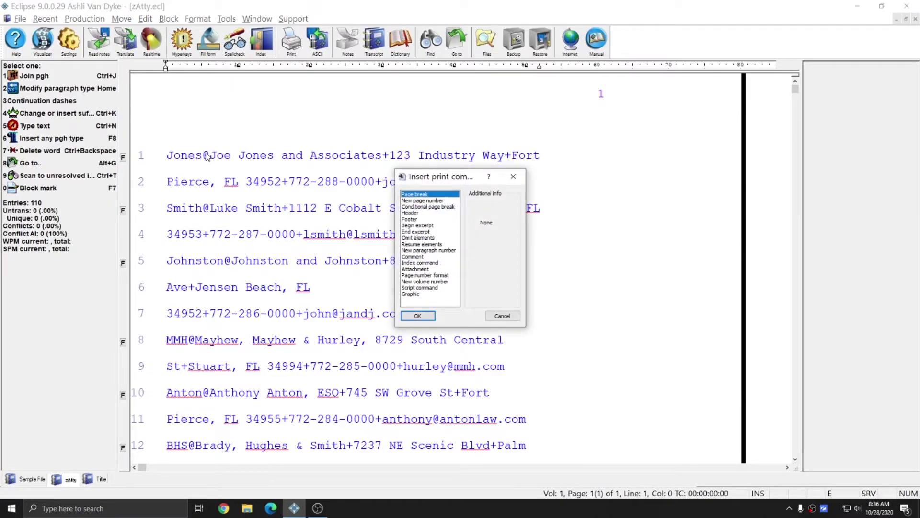
key(i)
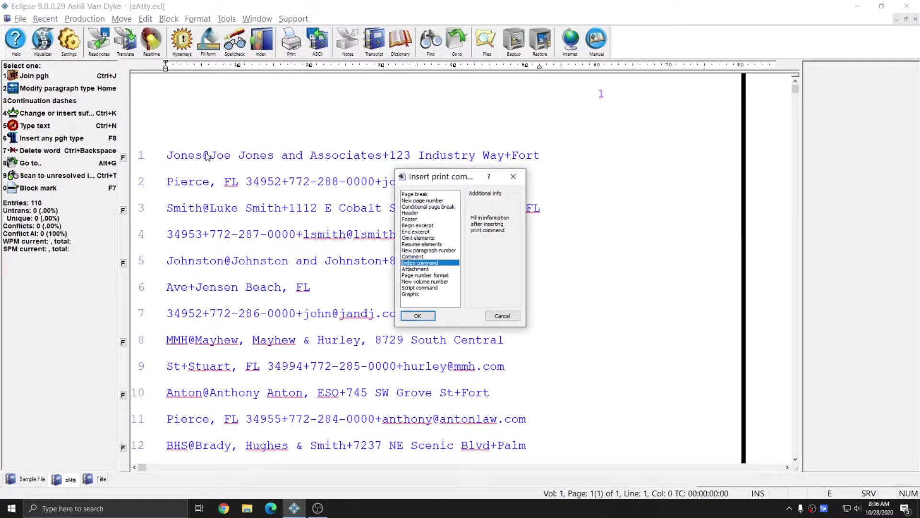
key(Return)
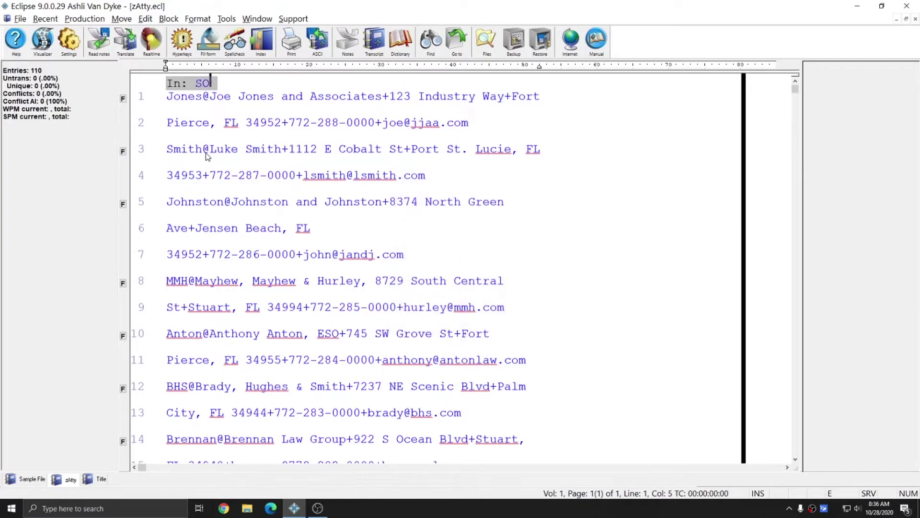
text(SORT)
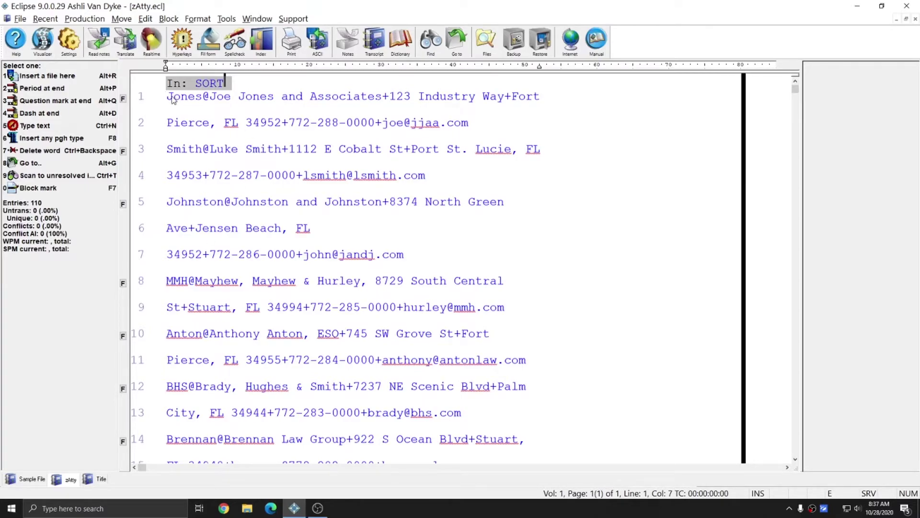
Step: Check the Jones@ key on line 1, then close zAtty.ecl
drag(168, 97, 215, 99)
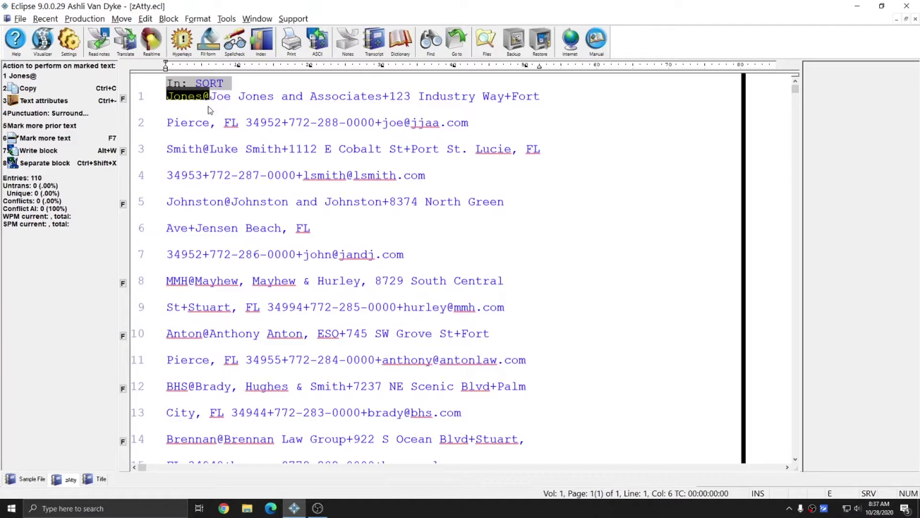
key(Escape)
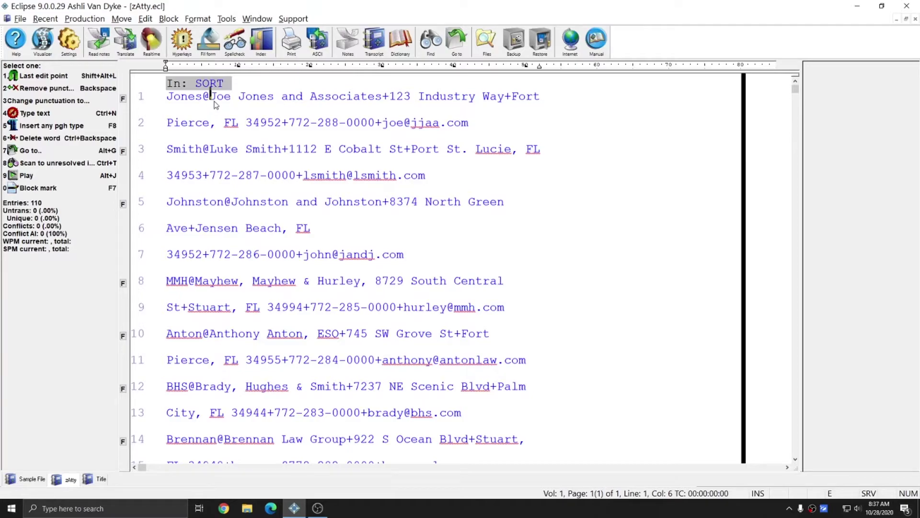
key(ctrl+F4)
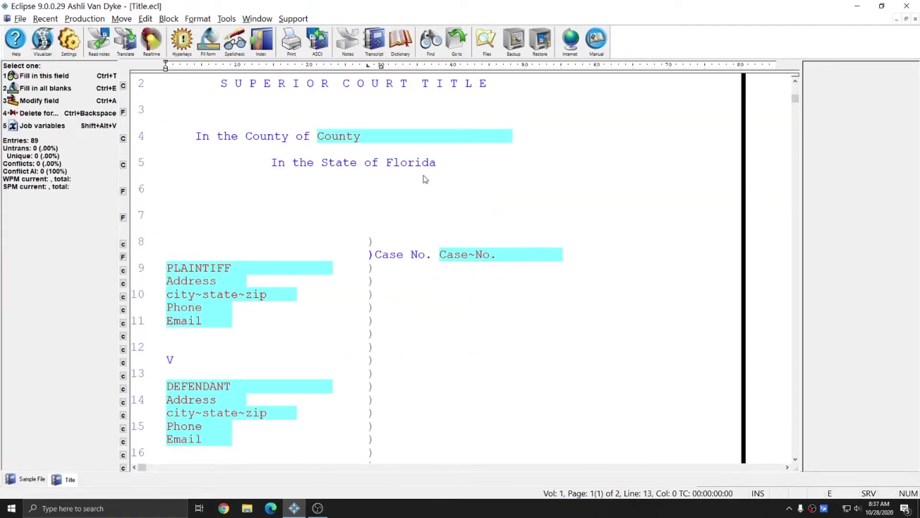
Step: Close Title.ecl and insert it at the top of Sample File
key(ctrl+F4)
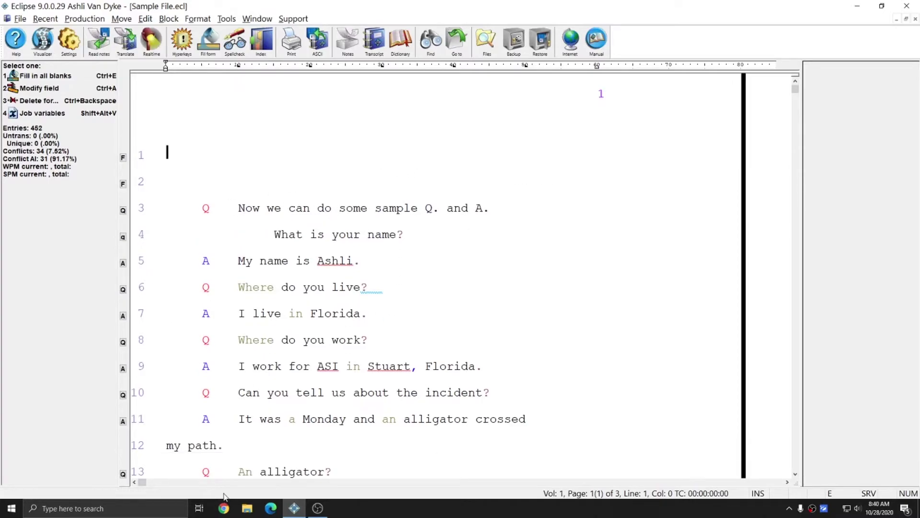
key(ctrl+o)
text(t)
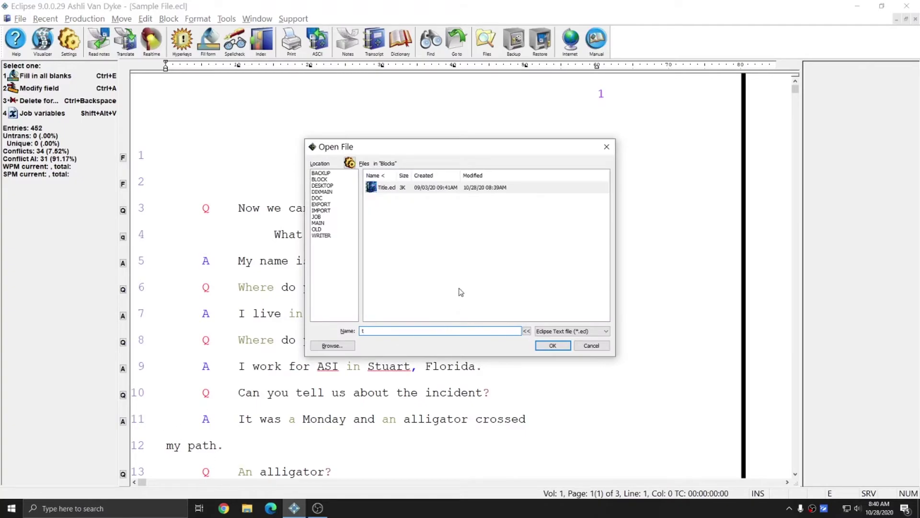
double_click(389, 189)
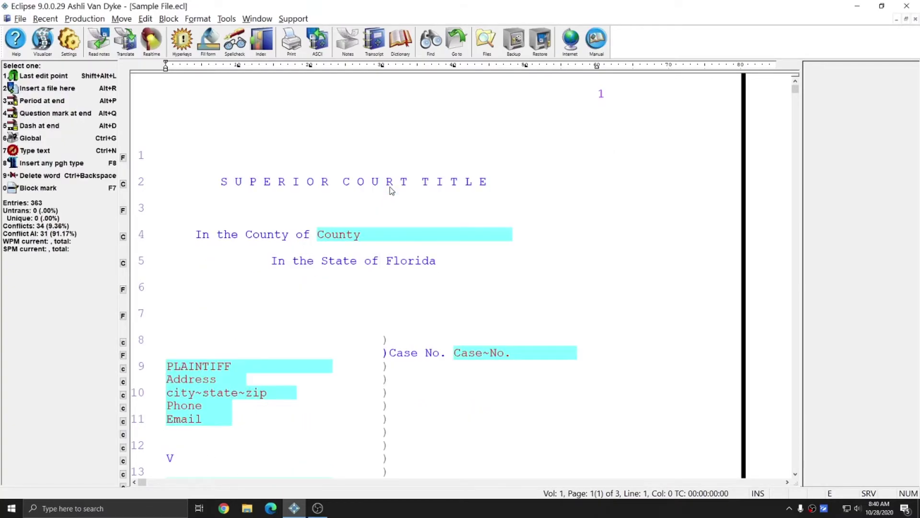
Step: Review the inserted plaintiff block and place the caret on the county line
scroll(227, 201, down, 5)
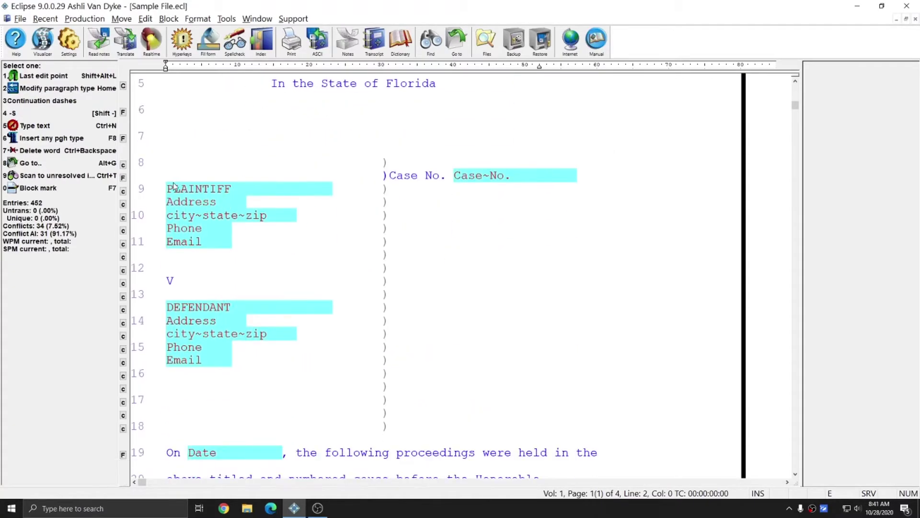
drag(166, 187, 236, 247)
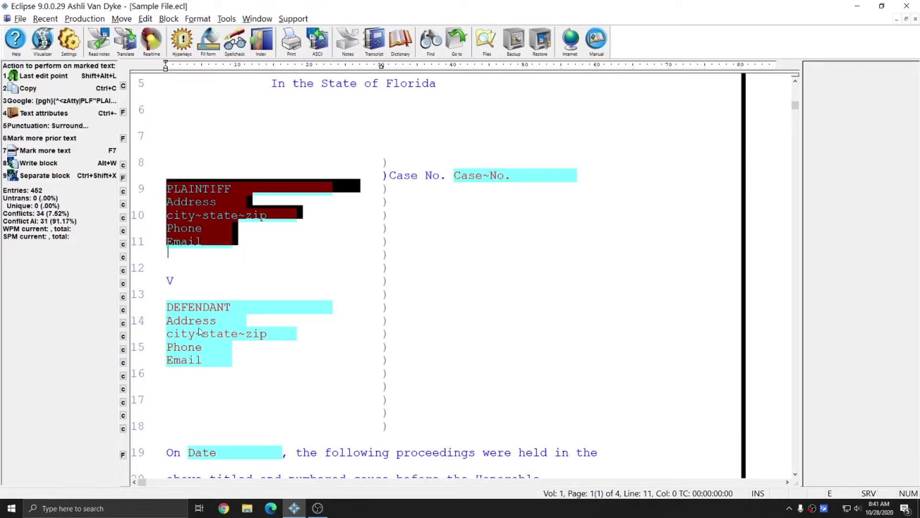
click(229, 372)
scroll(287, 359, up, 2)
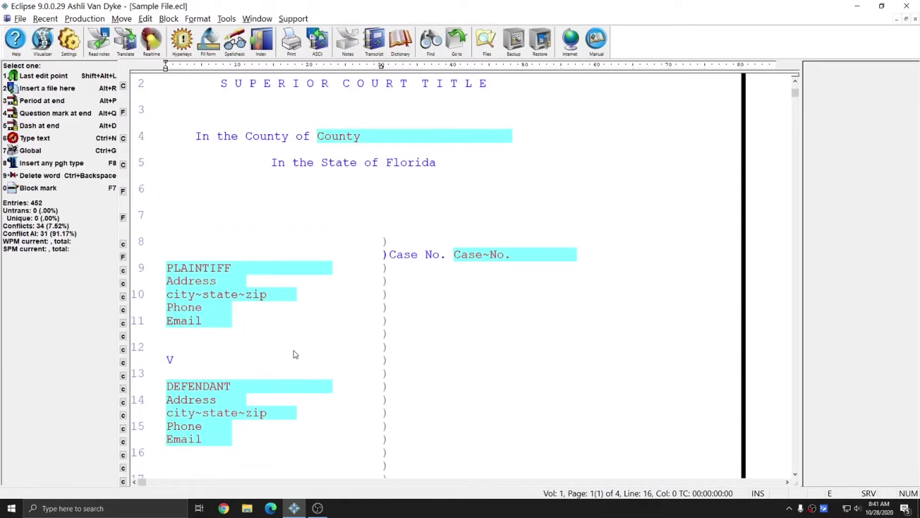
click(234, 135)
Step: Fill the County blank with St. Lucie and Case No. with 10282020TR
right_click(249, 140)
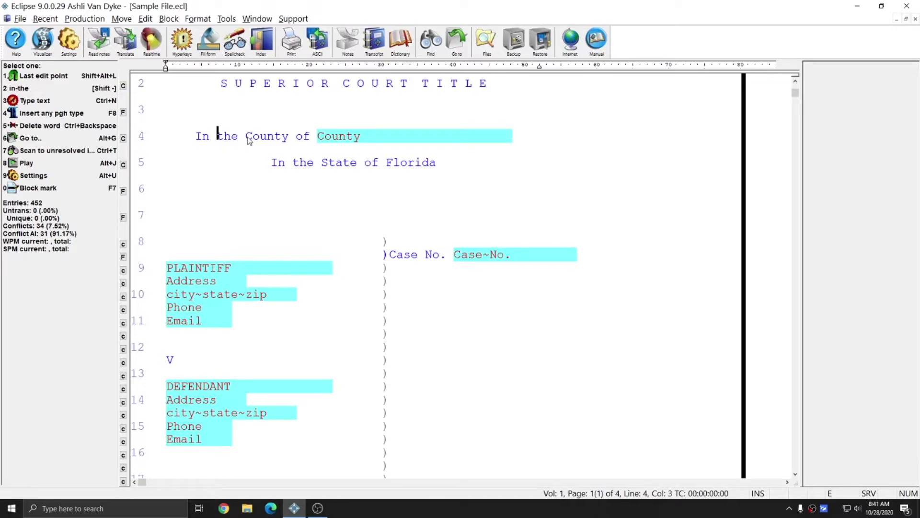
click(355, 137)
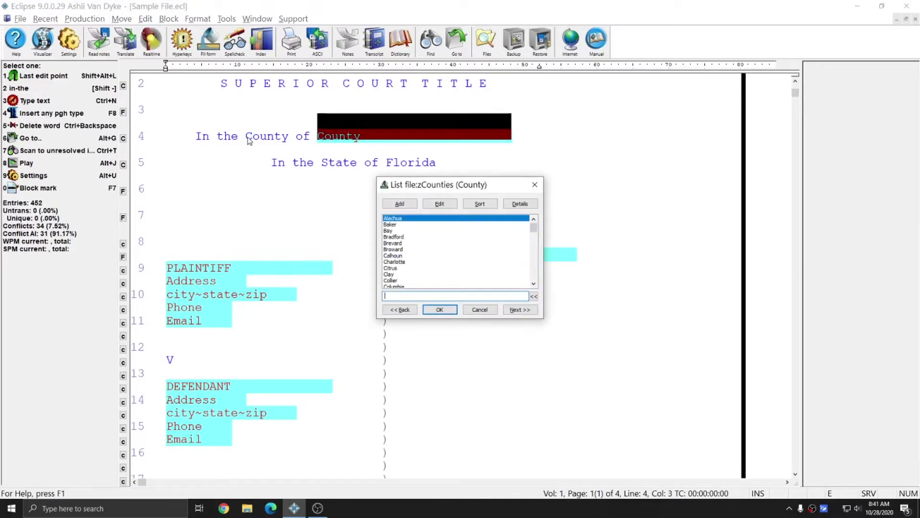
text(s)
scroll(438, 269, down, 1)
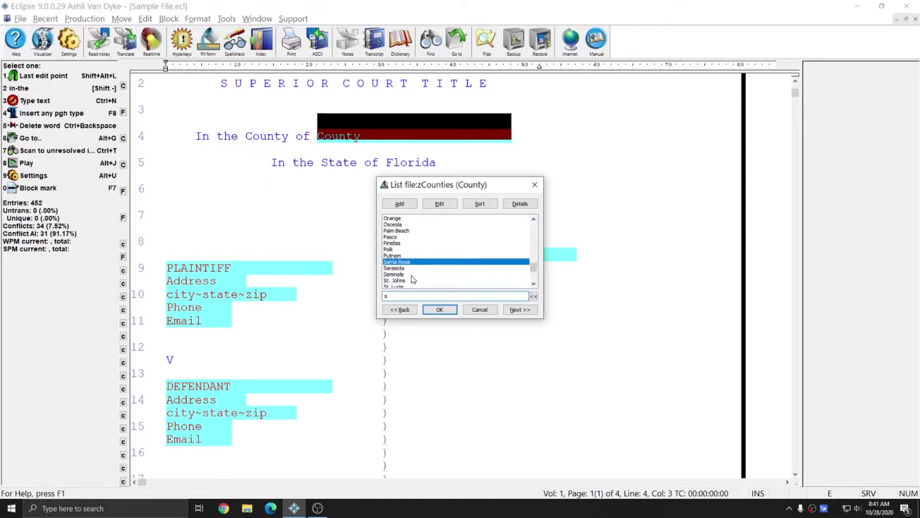
click(398, 285)
click(439, 310)
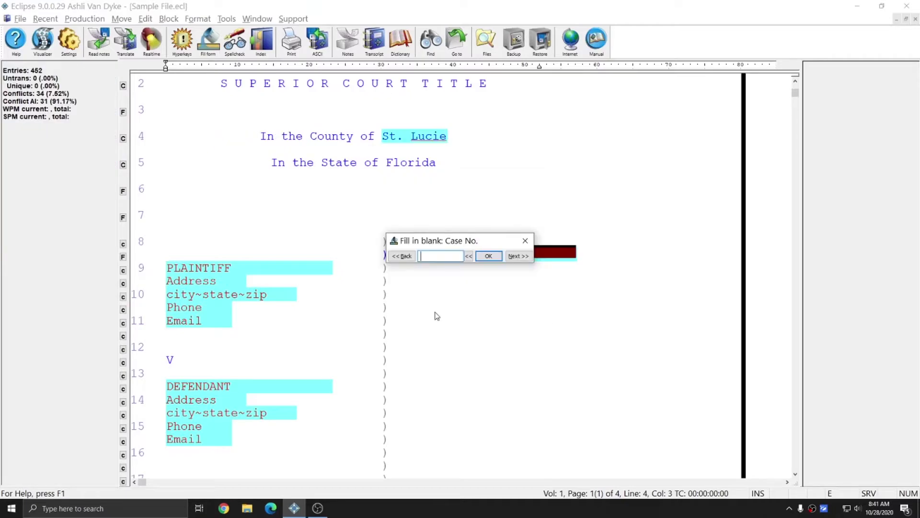
text(10282020TR)
key(Return)
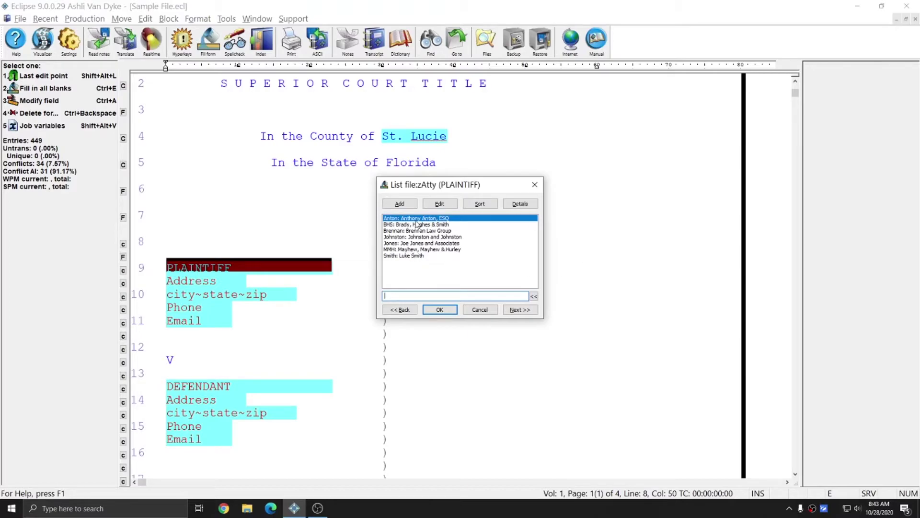
Step: Fill the plaintiff with the Jones entry and defendant with Anton, skipping the Date blank
click(411, 243)
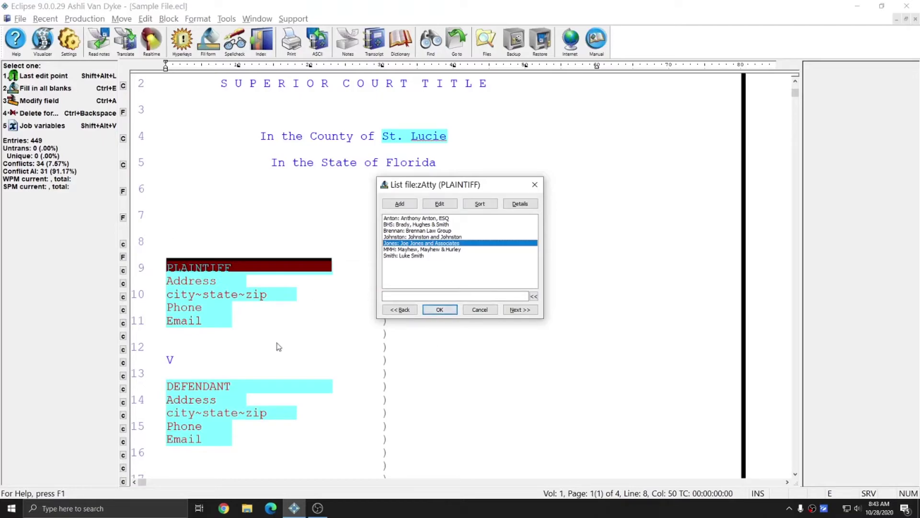
click(449, 312)
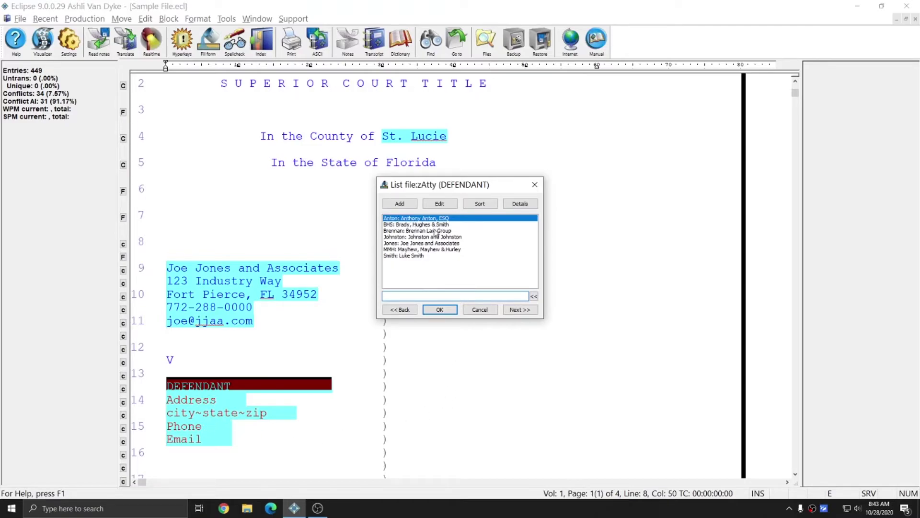
click(440, 310)
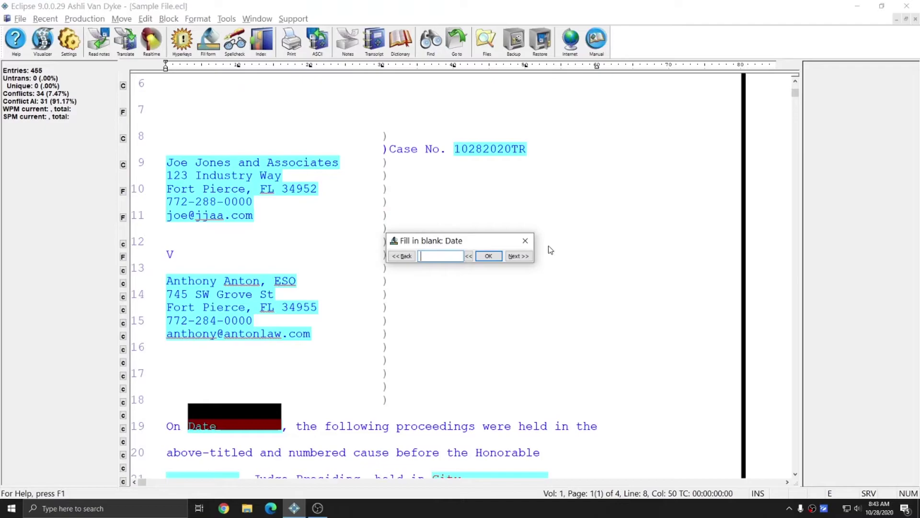
click(525, 240)
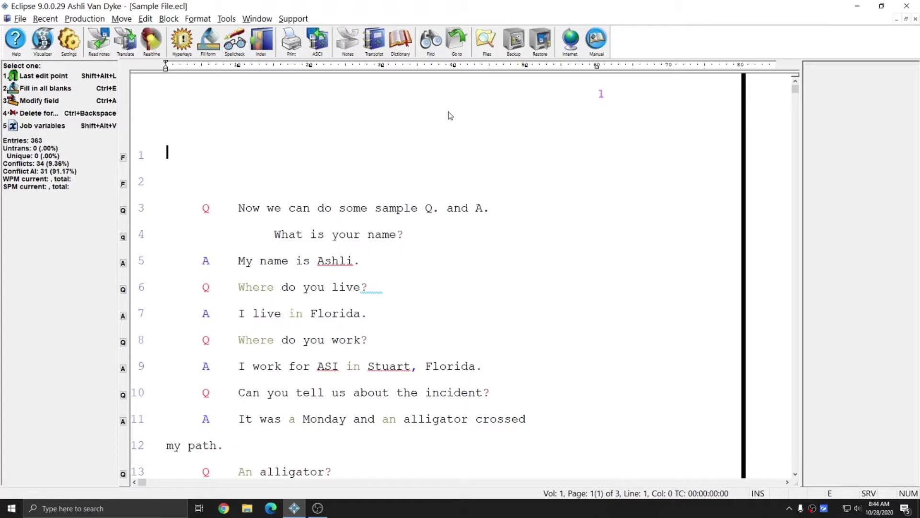
Step: Reopen Sample File.ecl and fill County with Baker and Case No. with 10282020tr
key(ctrl+o)
double_click(388, 190)
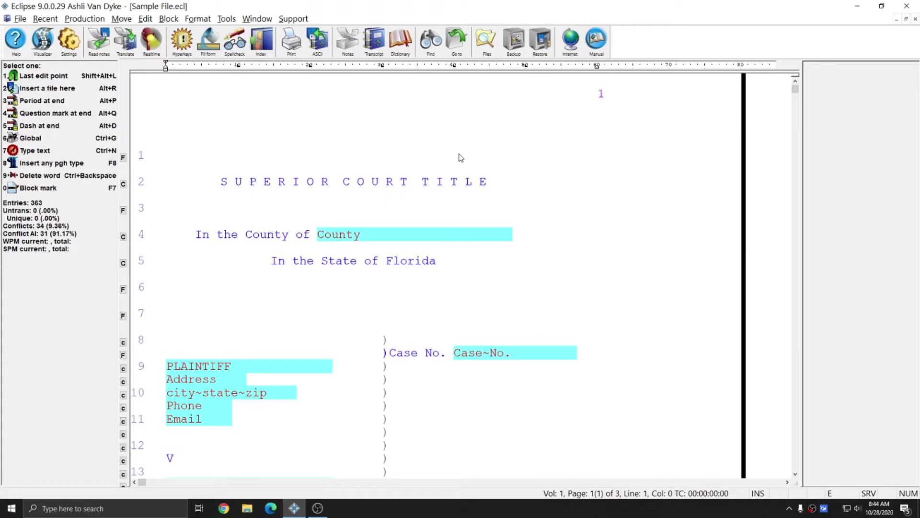
key(Down)
key(Return)
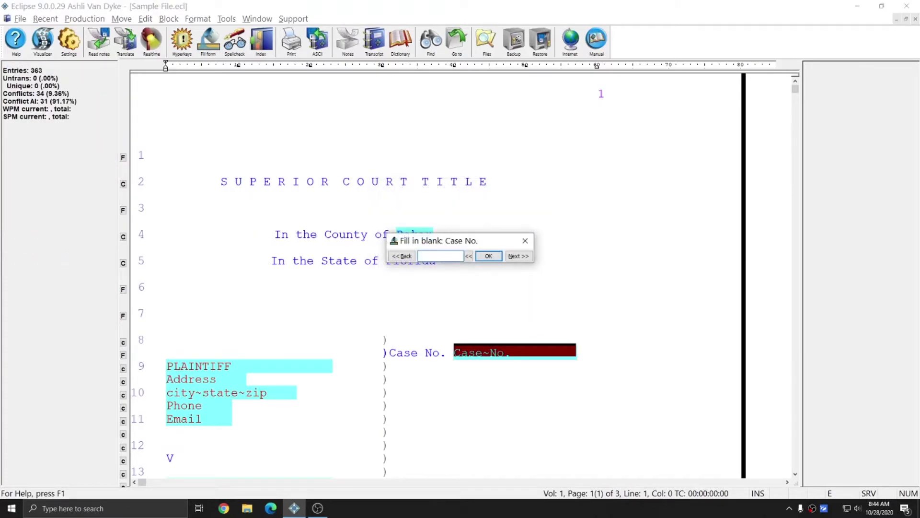
text(10282020tr)
key(Return)
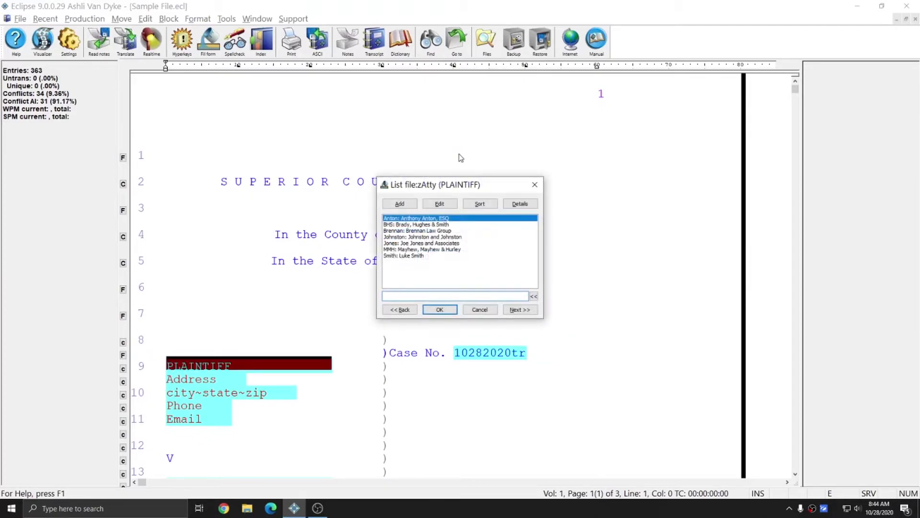
Step: Type a new zAtty entry keyed Young for Young & Son Law with street and city/state/zip
click(500, 296)
text(Young@)
text(Young & Son Law+123 Morgan St+Port St. Lucie, FL 34953+)
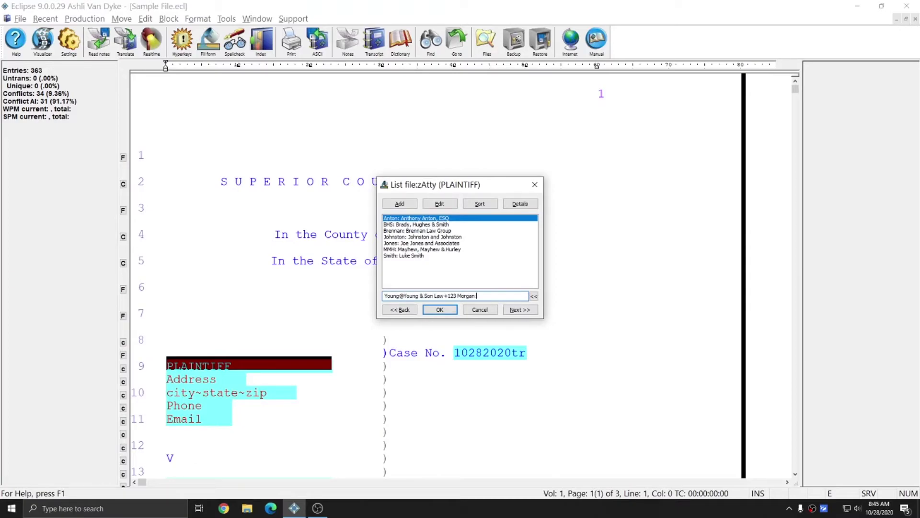
key(Home)
drag(406, 295, 381, 293)
click(407, 296)
drag(405, 296, 444, 293)
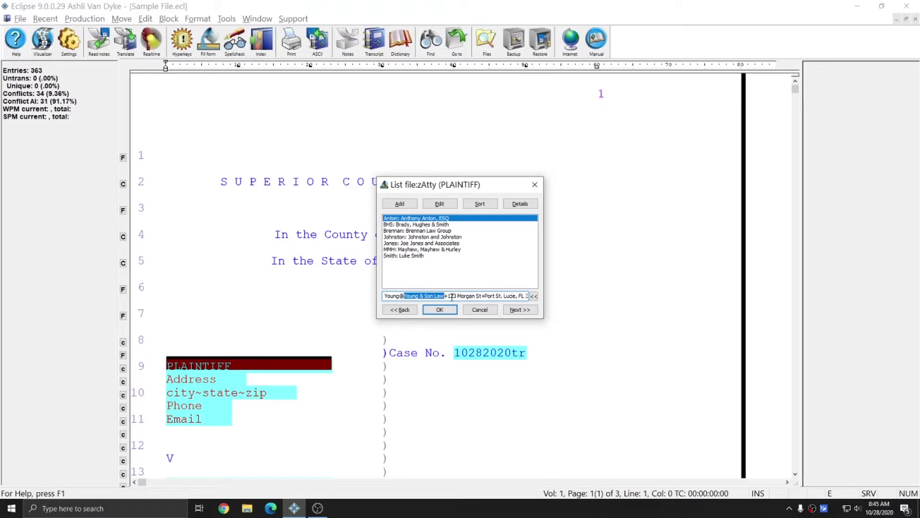
click(448, 296)
drag(448, 295, 529, 295)
key(Delete)
key(ctrl+z)
shift+click(464, 295)
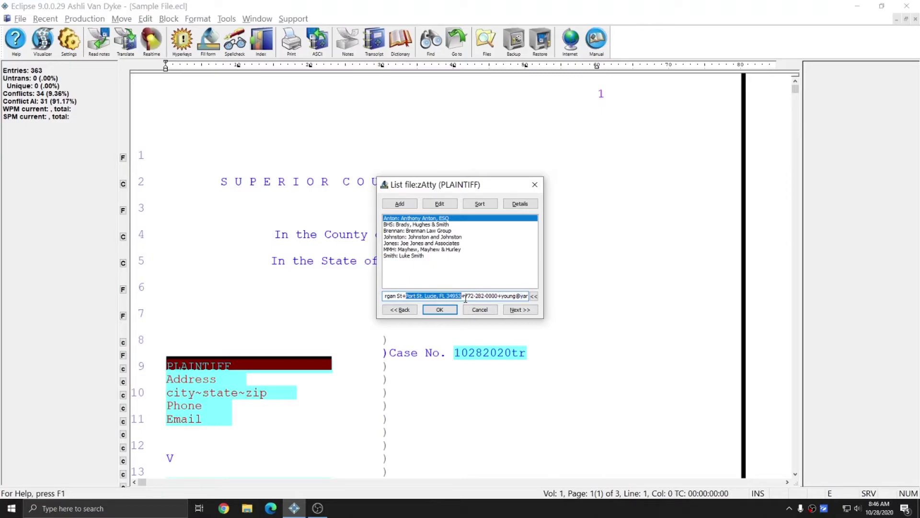
click(466, 296)
drag(466, 296, 540, 301)
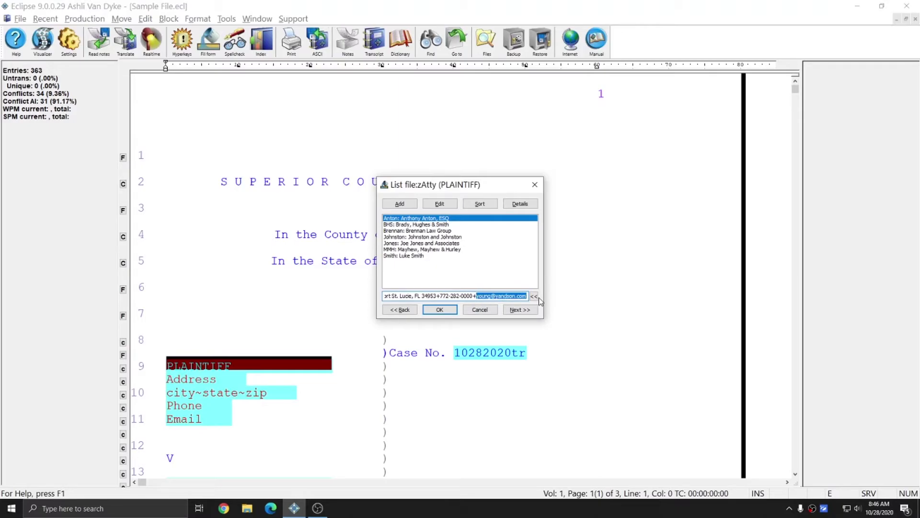
click(524, 297)
Step: Add the Young entry to the list and use it for the plaintiff block
click(400, 204)
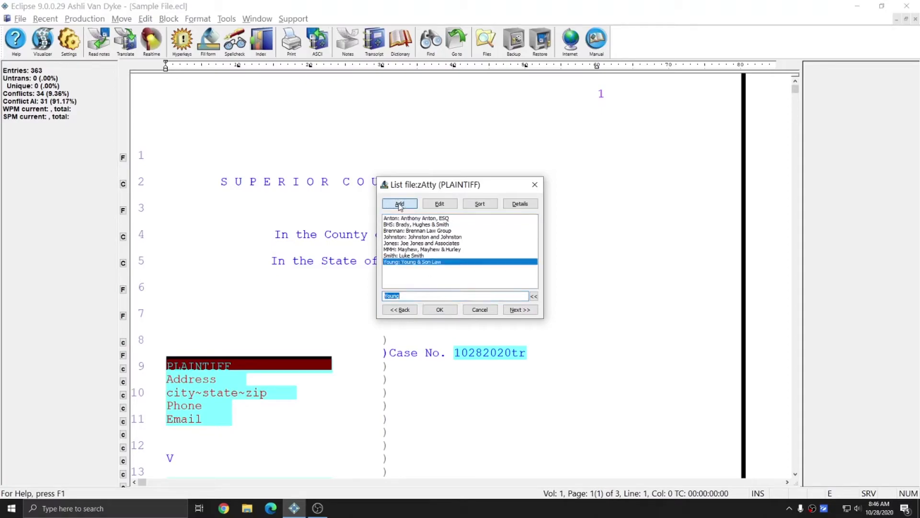
click(399, 265)
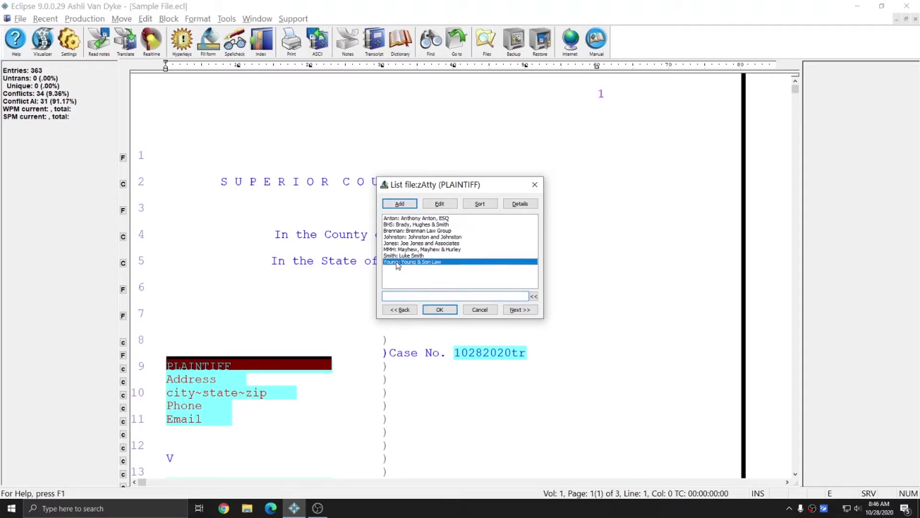
click(440, 309)
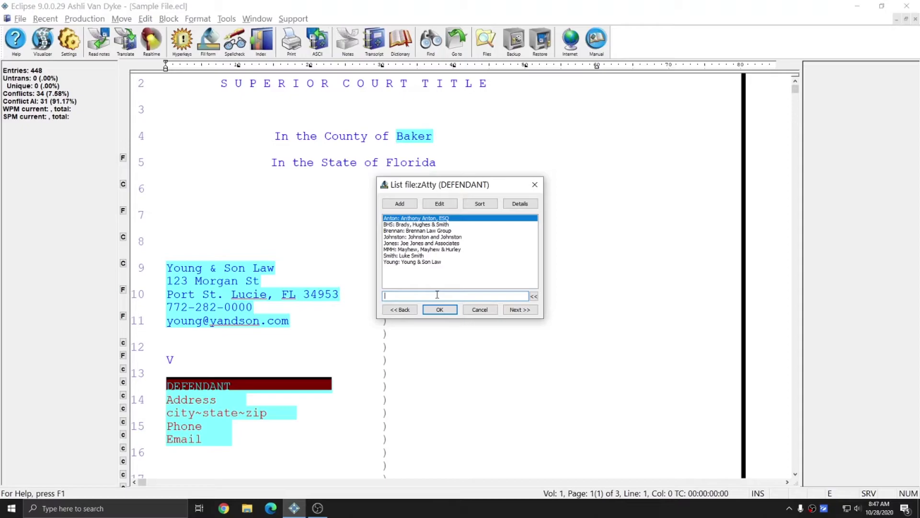
Step: Enter a new MMM entry for Morgan, Morgan & Morgan with address, phone and email
text(mmh)
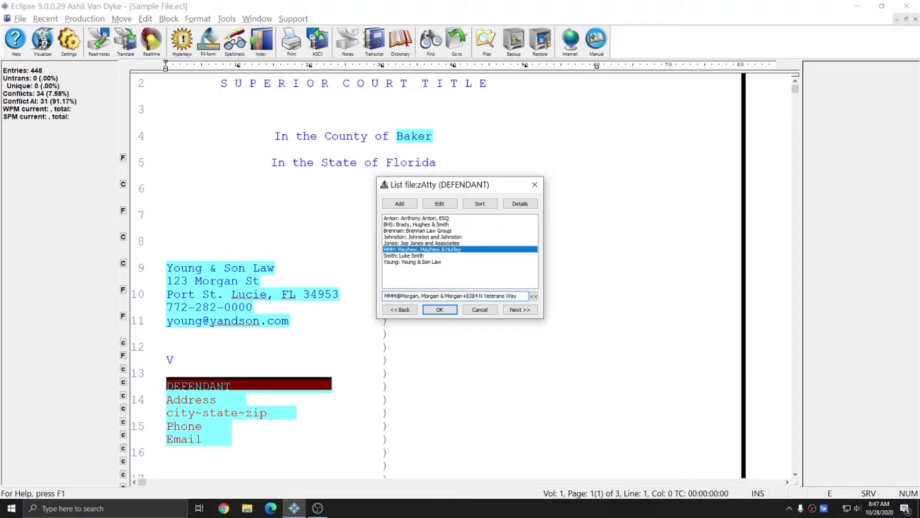
key(Home)
drag(401, 296, 384, 296)
drag(463, 296, 401, 295)
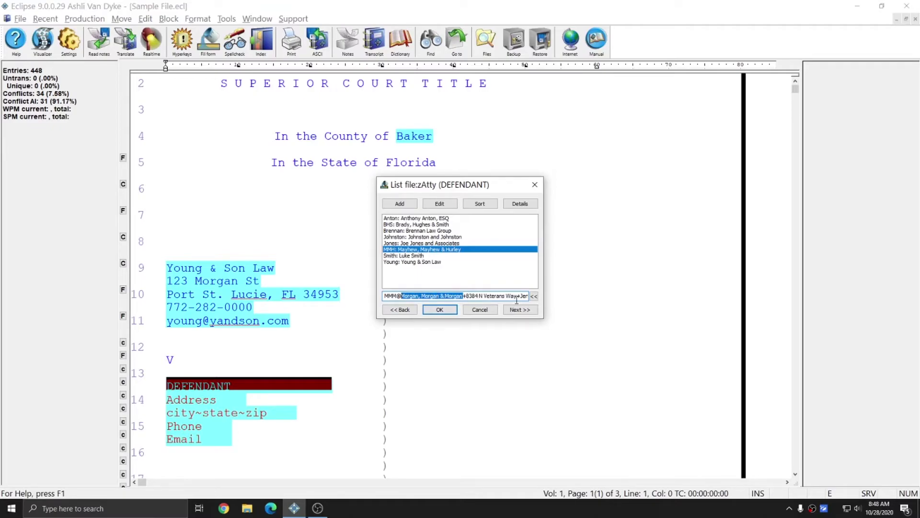
drag(517, 296, 442, 296)
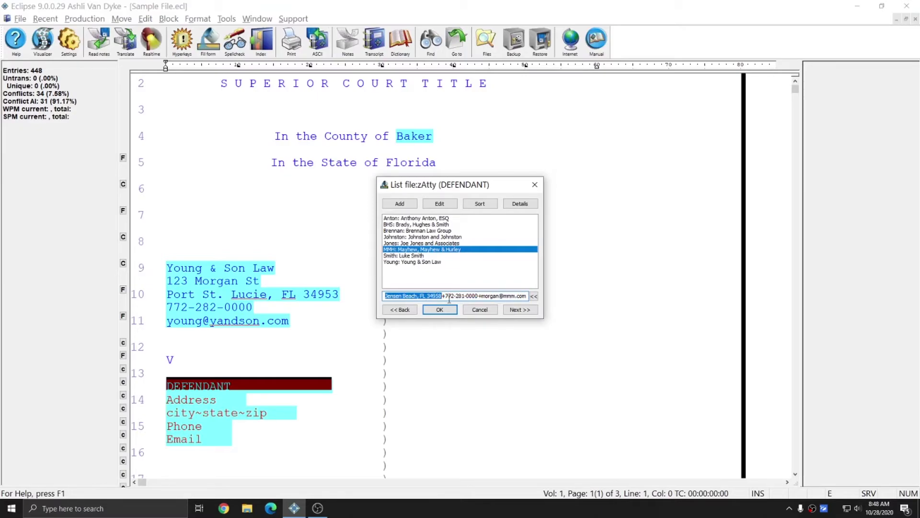
drag(446, 295, 477, 295)
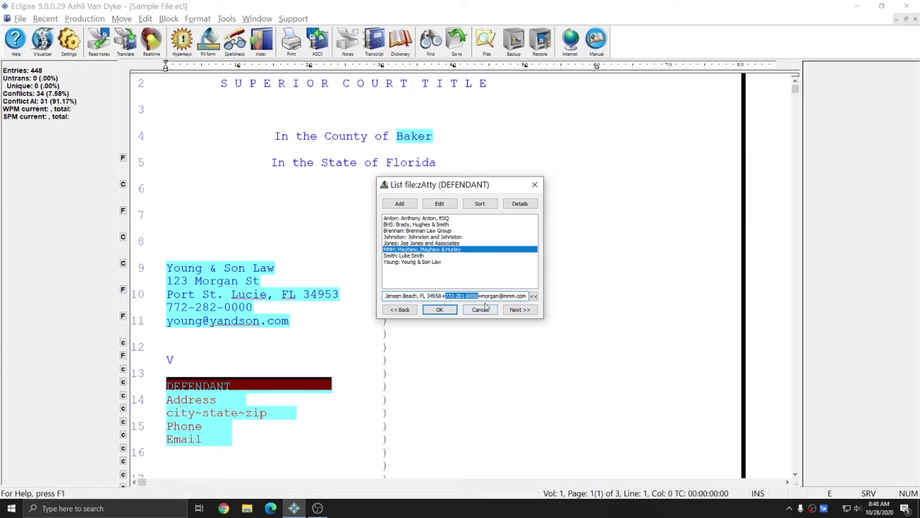
drag(482, 295, 527, 296)
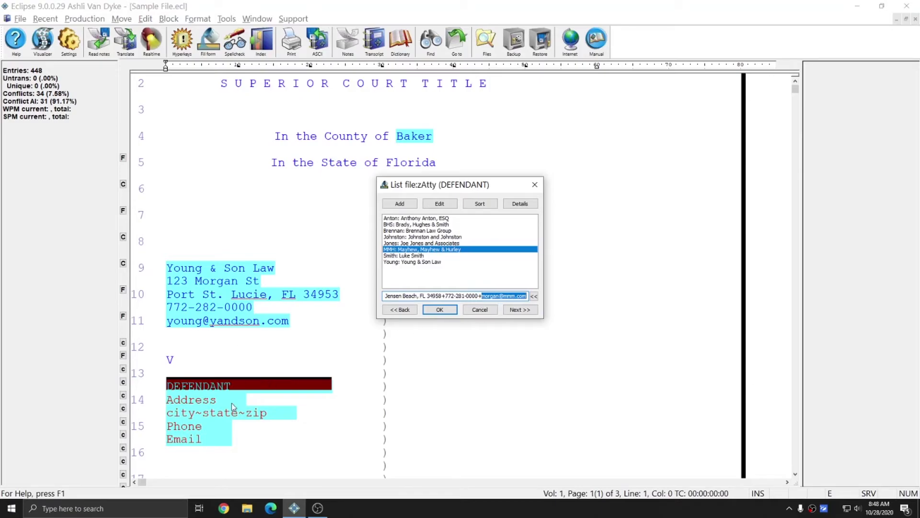
click(483, 295)
key(ctrl+a)
click(442, 296)
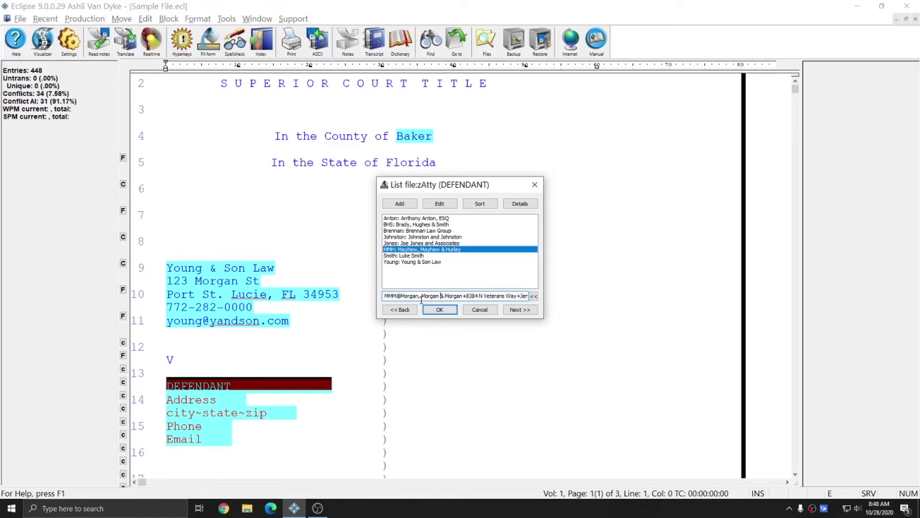
click(463, 295)
Step: Add the Morgan entry, use it for the defendant block, and leave Date unfilled
click(397, 204)
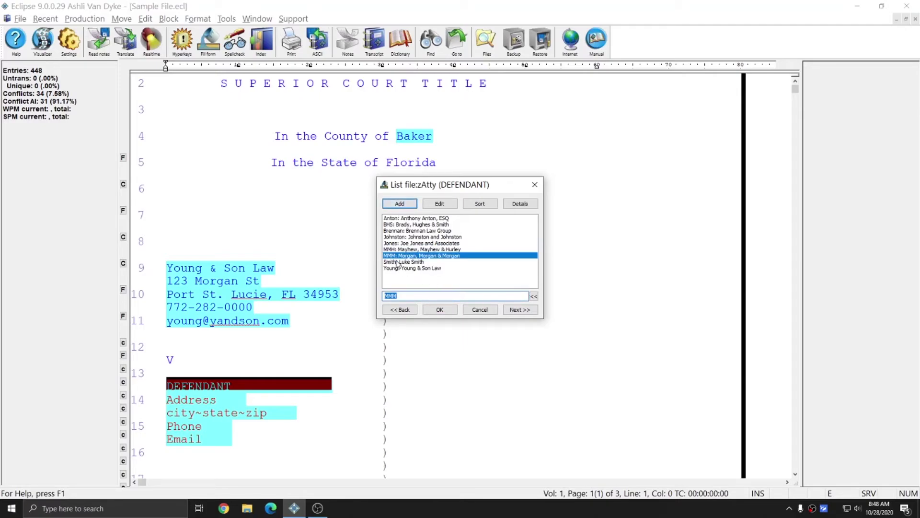
click(439, 310)
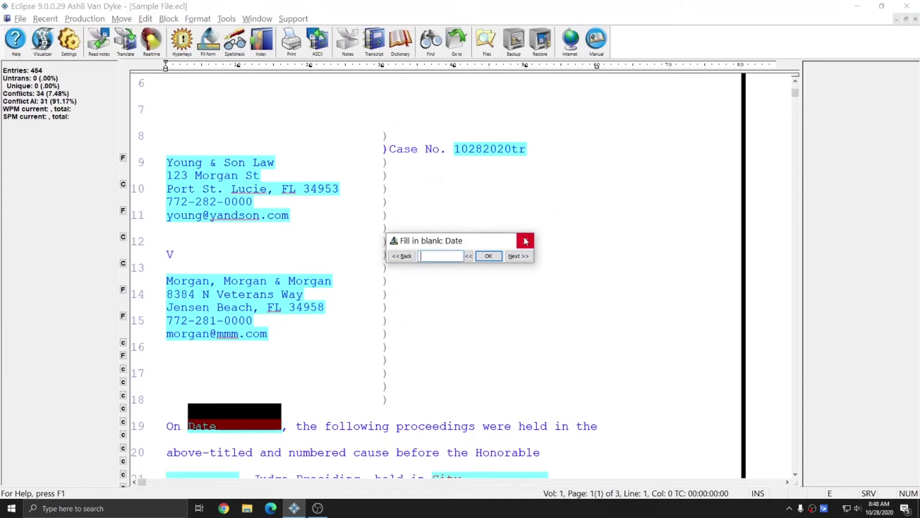
click(525, 241)
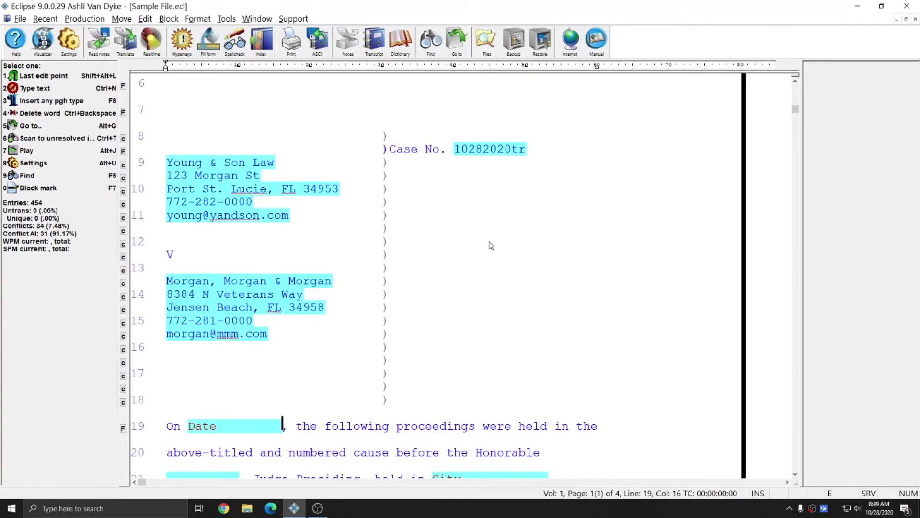
Step: Open zAtty.ecl from the Blocks folder
key(ctrl+o)
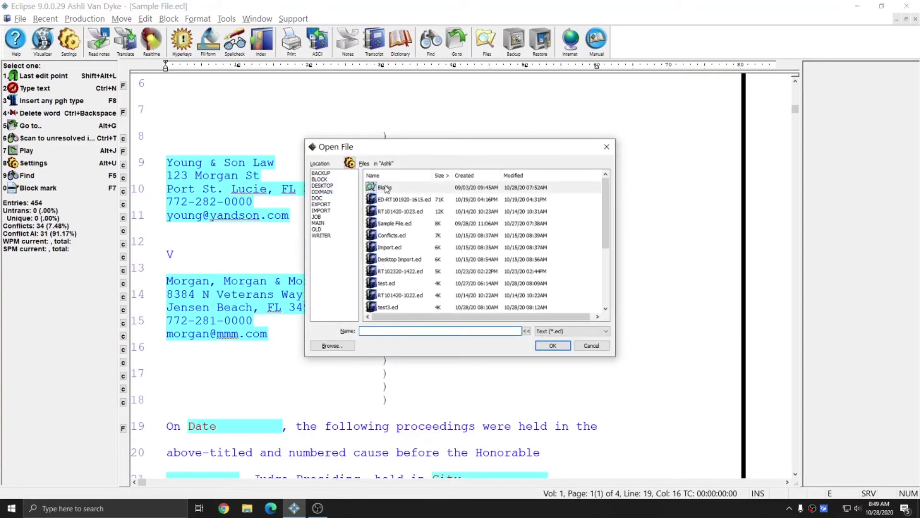
double_click(385, 188)
text(z)
double_click(389, 187)
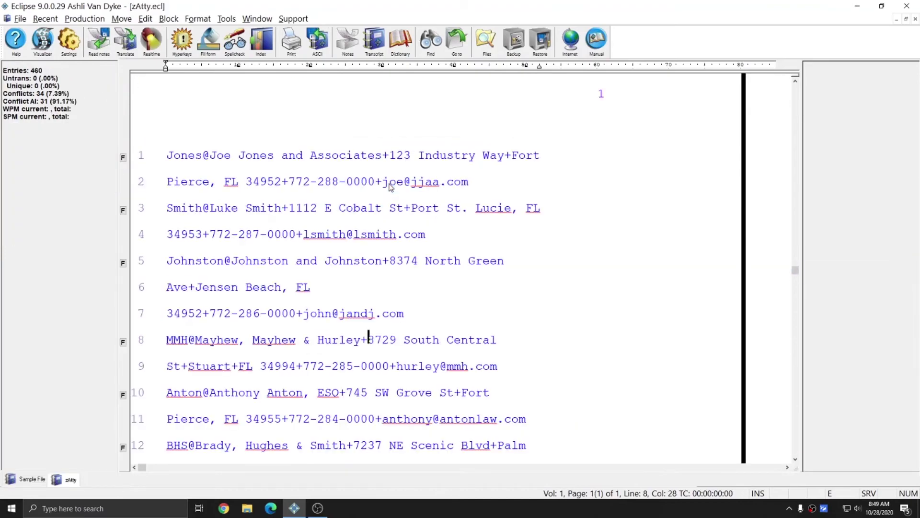
Step: Scroll to the list's end and block-mark the Young and Morgan entries to confirm them
scroll(393, 214, down, 2)
scroll(392, 214, down, 2)
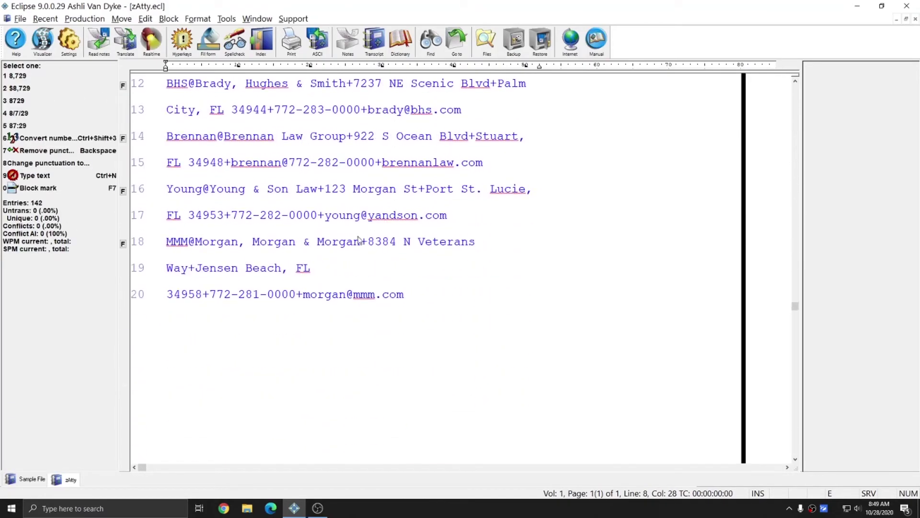
drag(171, 191, 481, 209)
drag(166, 241, 467, 302)
click(457, 296)
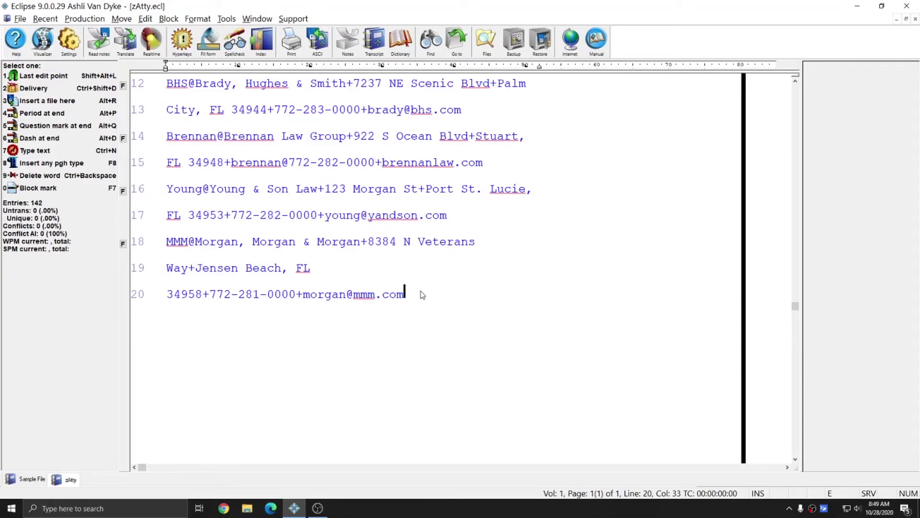
Step: Bring Sample File.ecl to the front to view the Young & Son Law versus Morgan, Morgan & Morgan caption
click(29, 479)
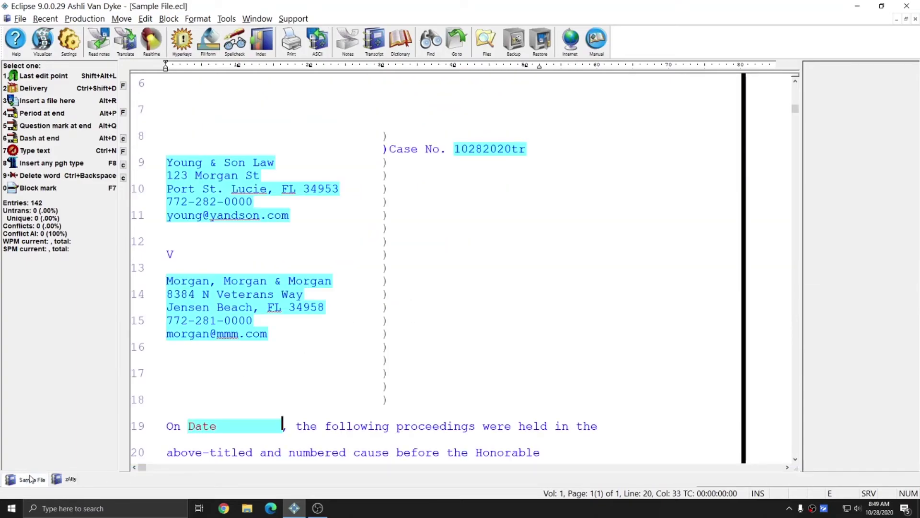